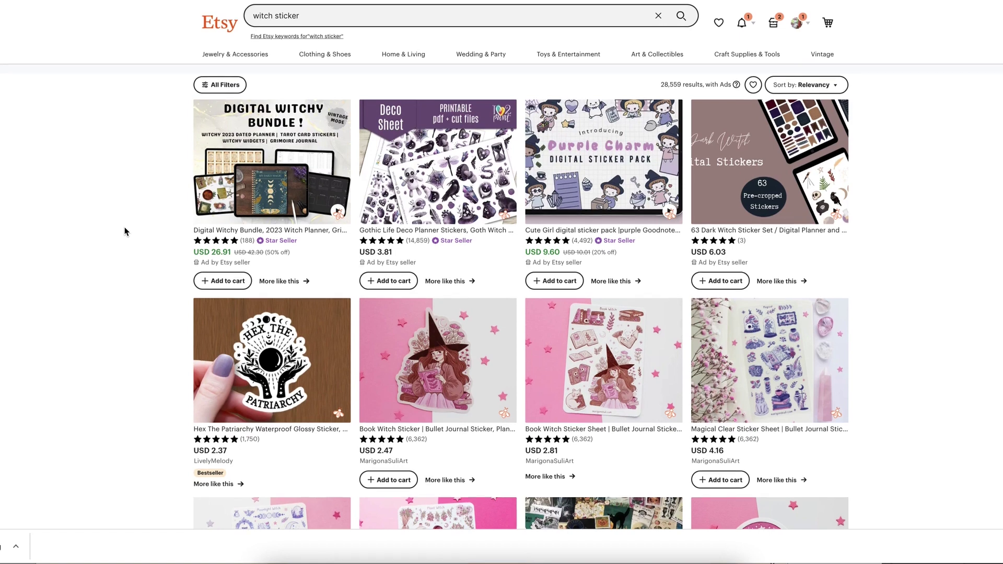
- Look through the "witch sticker" search results to see which sticker designs and prices sellers offer
scroll(124, 231, "down", 9)
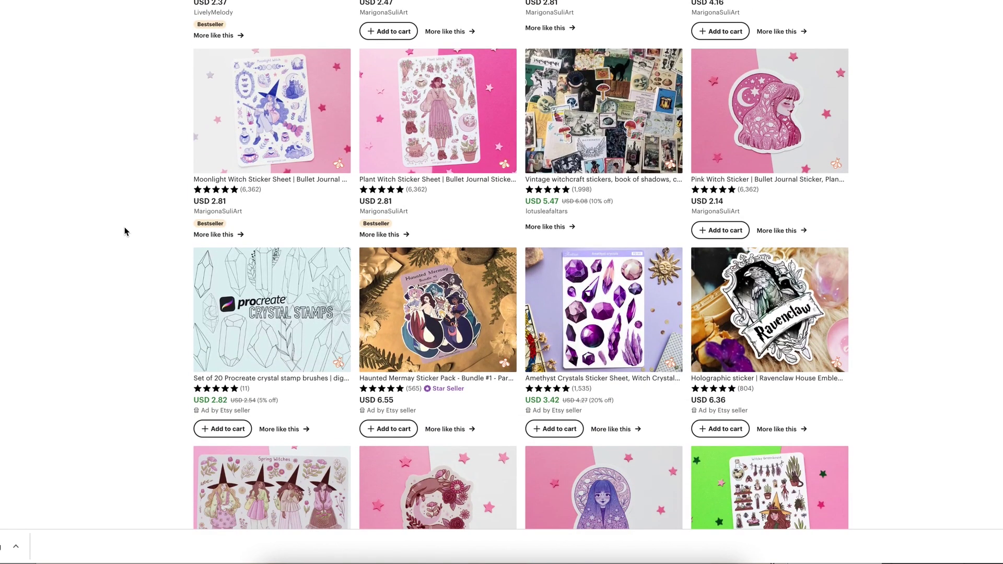
scroll(125, 231, "down", 5)
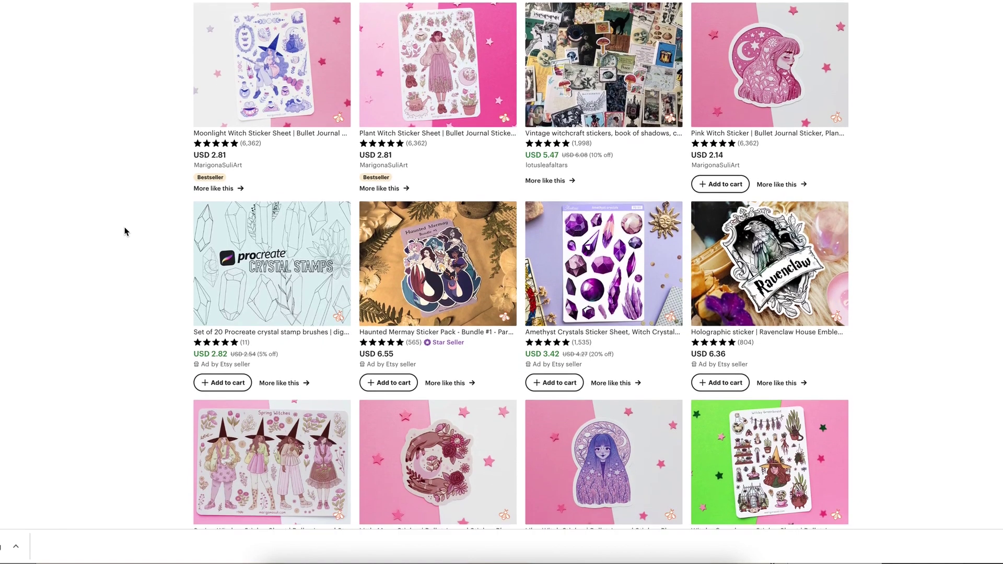
scroll(124, 232, "down", 2)
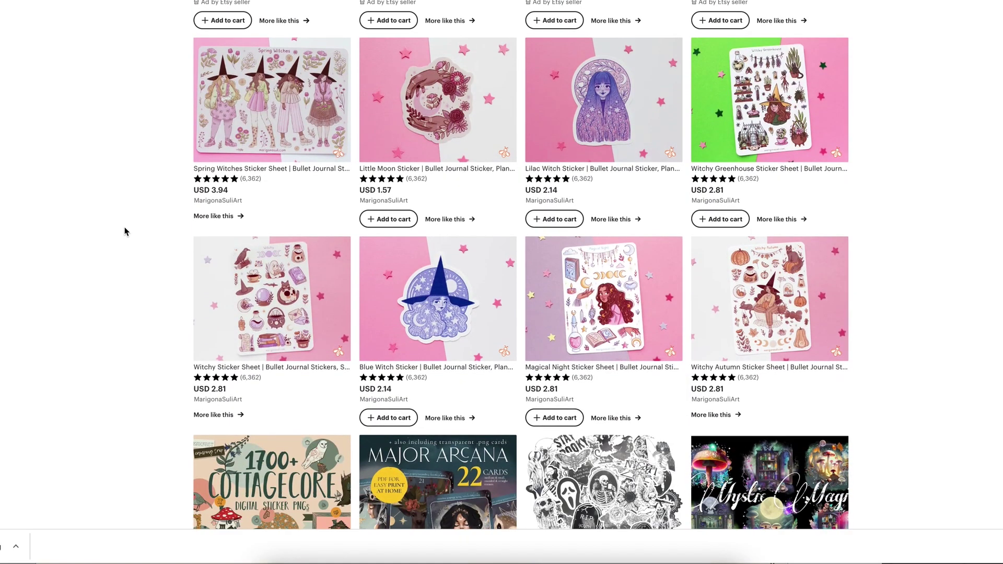
scroll(124, 232, "down", 3)
scroll(125, 232, "down", 10)
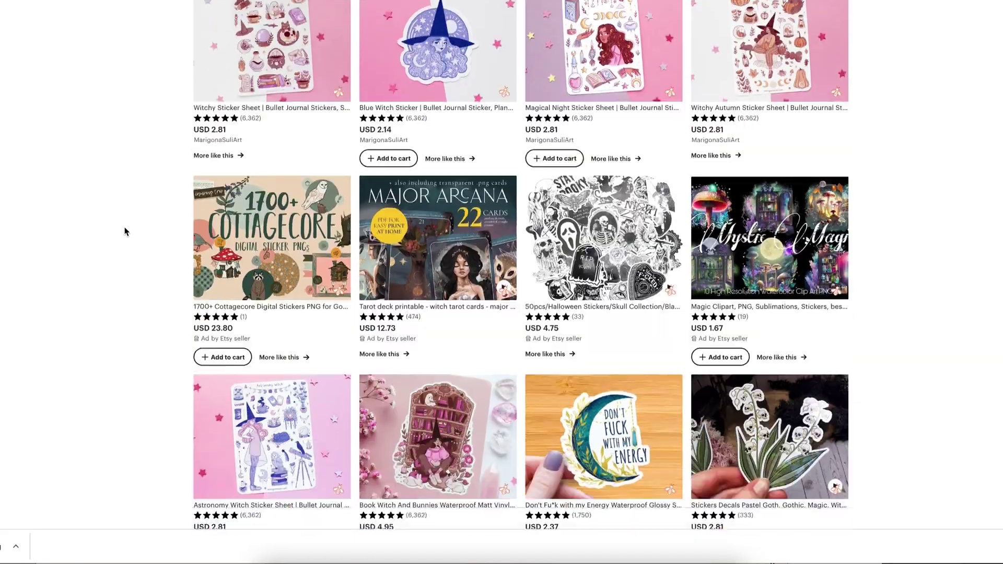
scroll(125, 232, "up", 3)
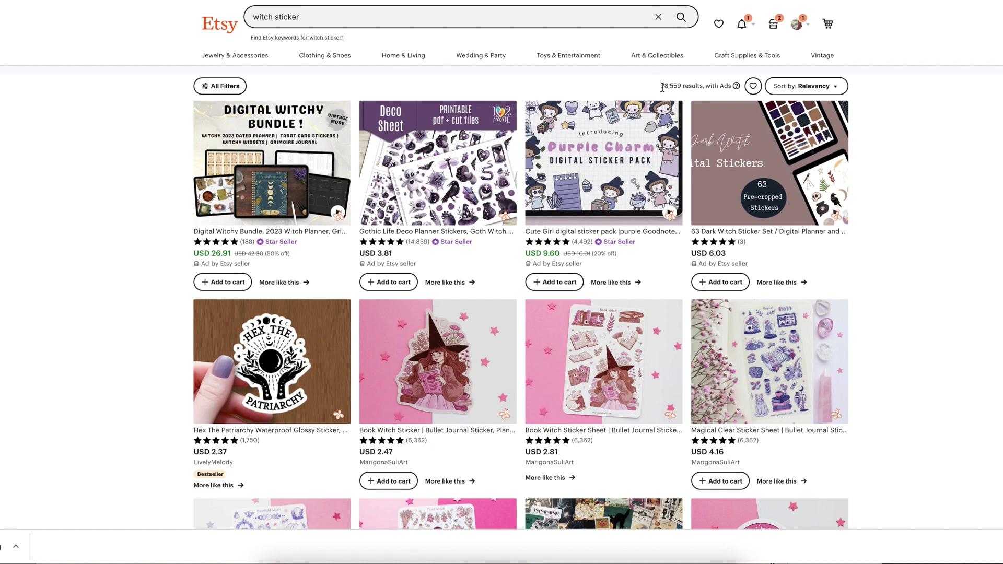
- Search for "witch digital sticker" and look through the listings for digital sticker pack ideas
left_click(270, 17)
type("digital")
key("Return")
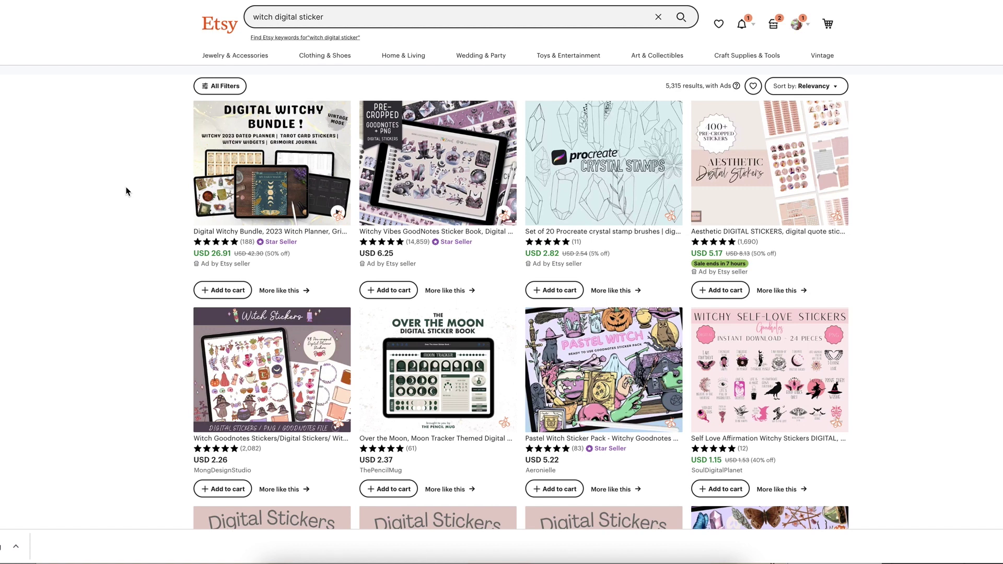
scroll(126, 191, "down", 1)
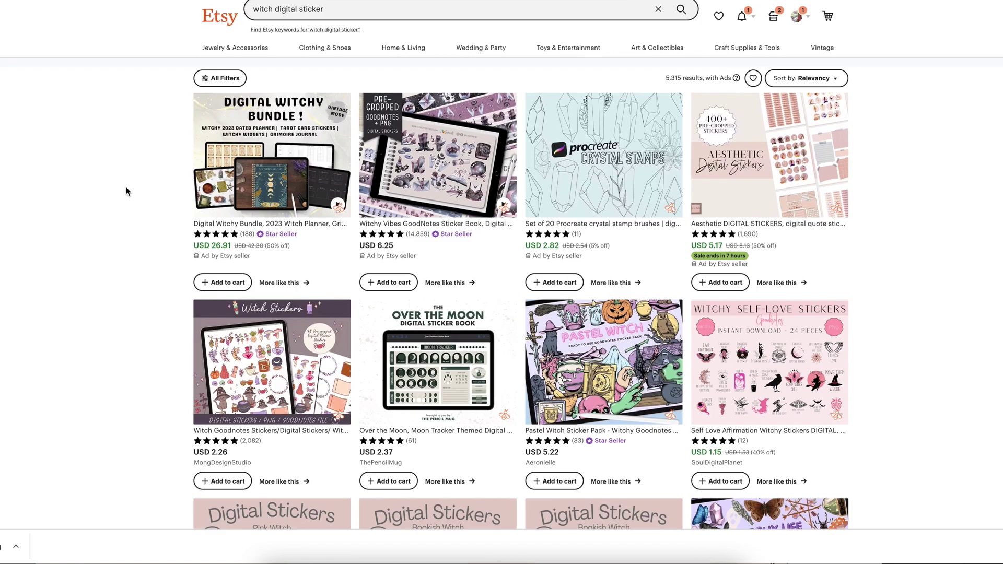
scroll(126, 192, "down", 10)
scroll(126, 191, "down", 4)
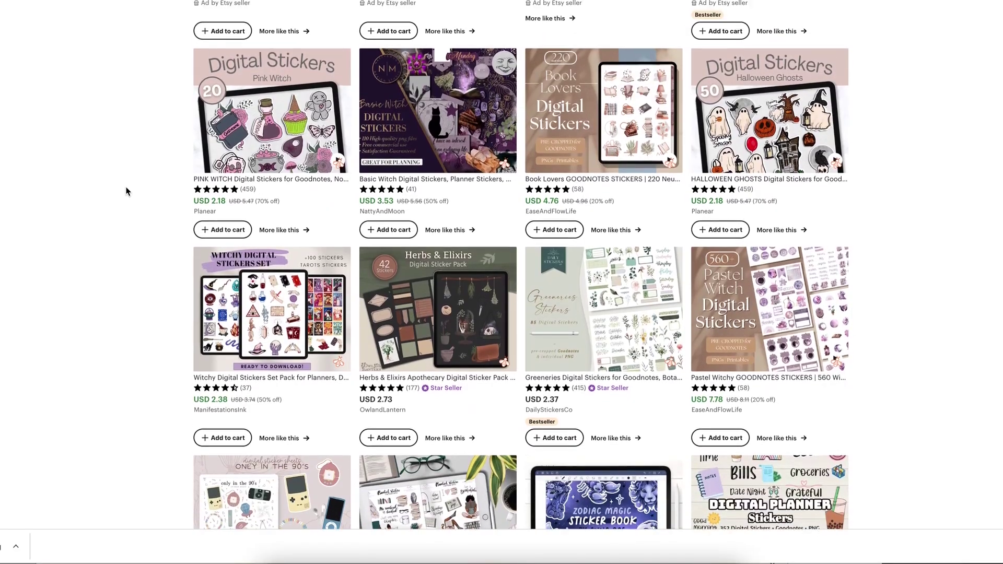
scroll(126, 191, "up", 12)
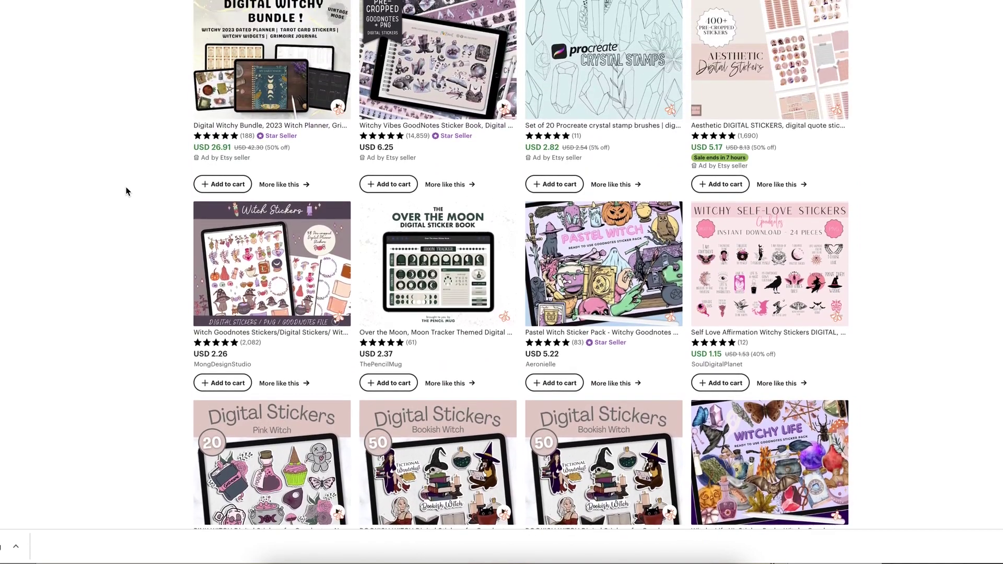
scroll(125, 192, "up", 2)
scroll(126, 191, "down", 7)
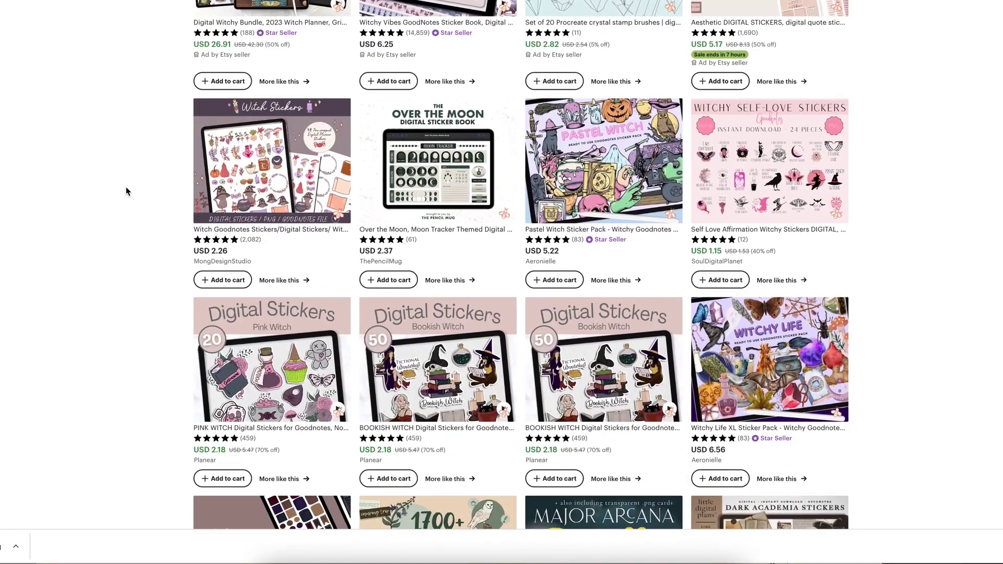
scroll(126, 191, "up", 6)
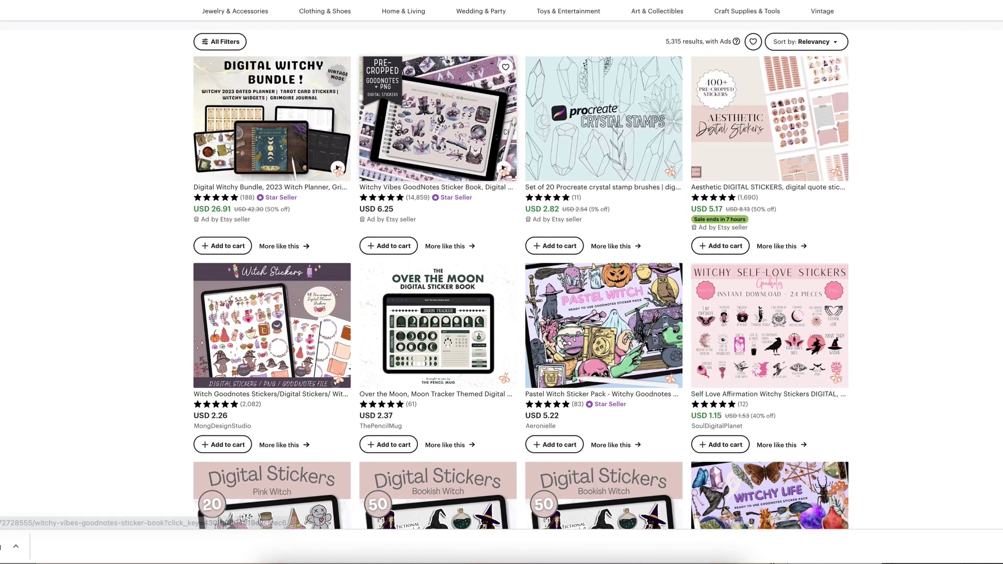
- Open the Witchy Vibes GoodNotes Sticker Book listing from the search results and look over its images and details
right_click(417, 131)
left_click(417, 141)
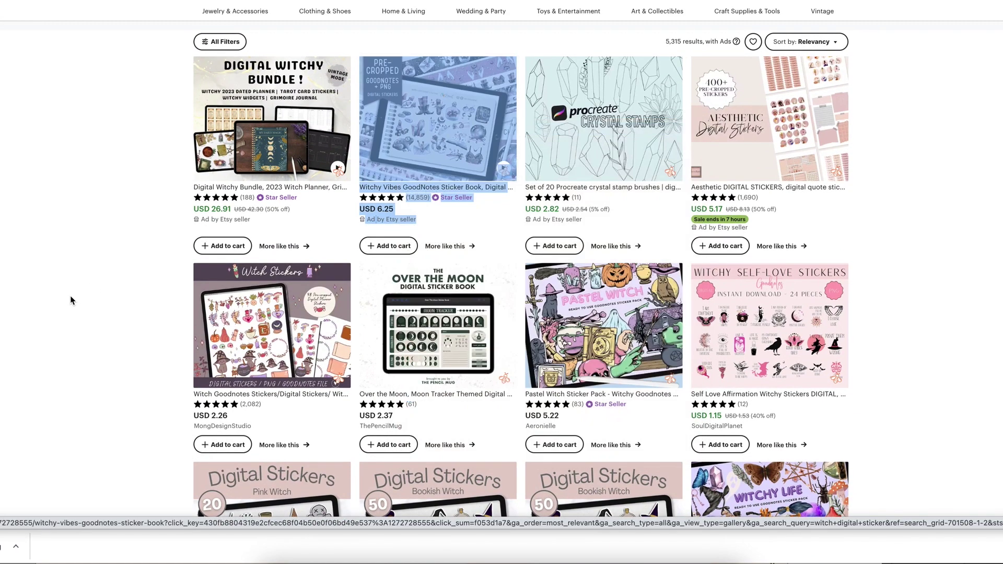
scroll(72, 298, "down", 4)
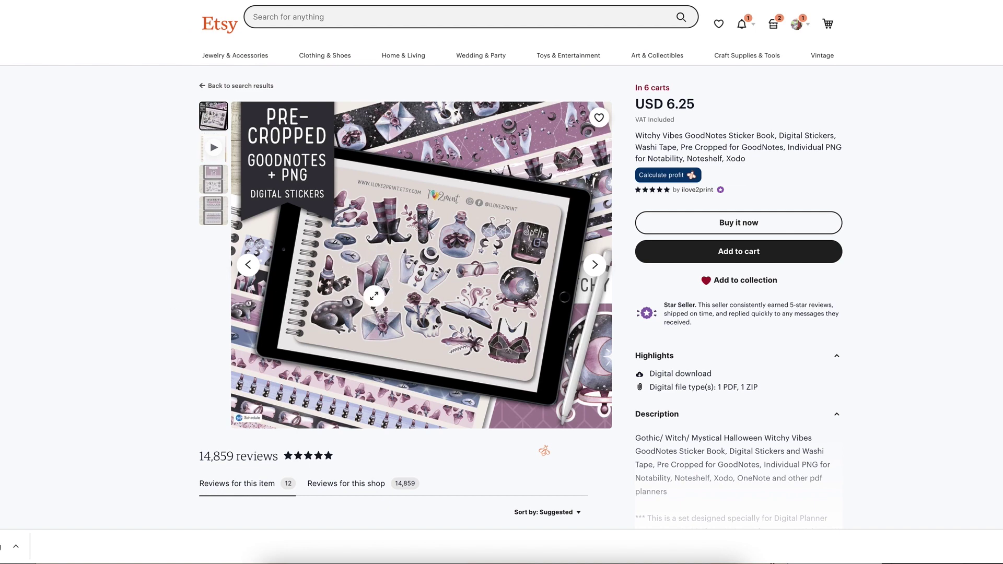
scroll(374, 296, "down", 1)
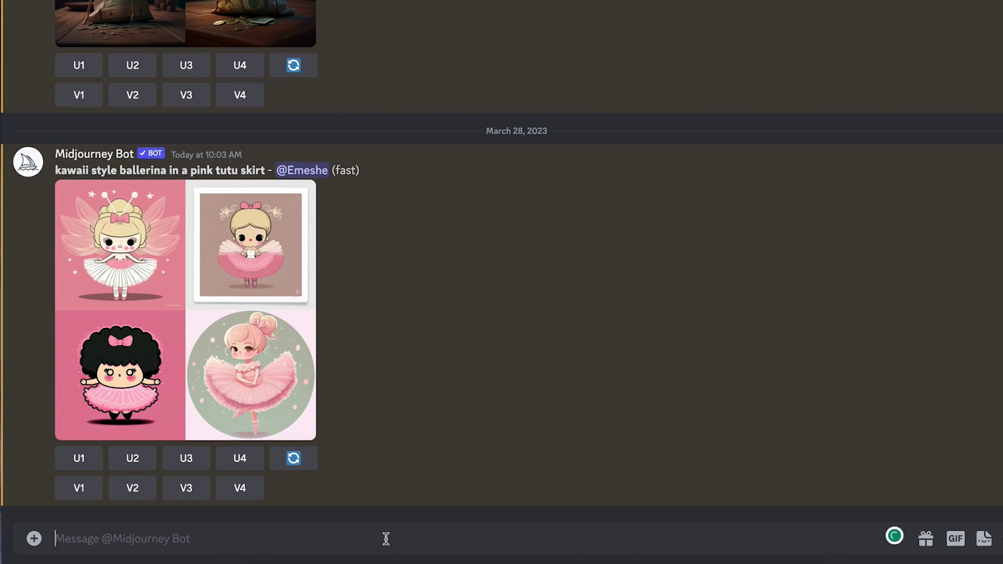
- Switch to the Midjourney Bot chat in Discord, bring up its settings and turn on Niji Mode
type("/")
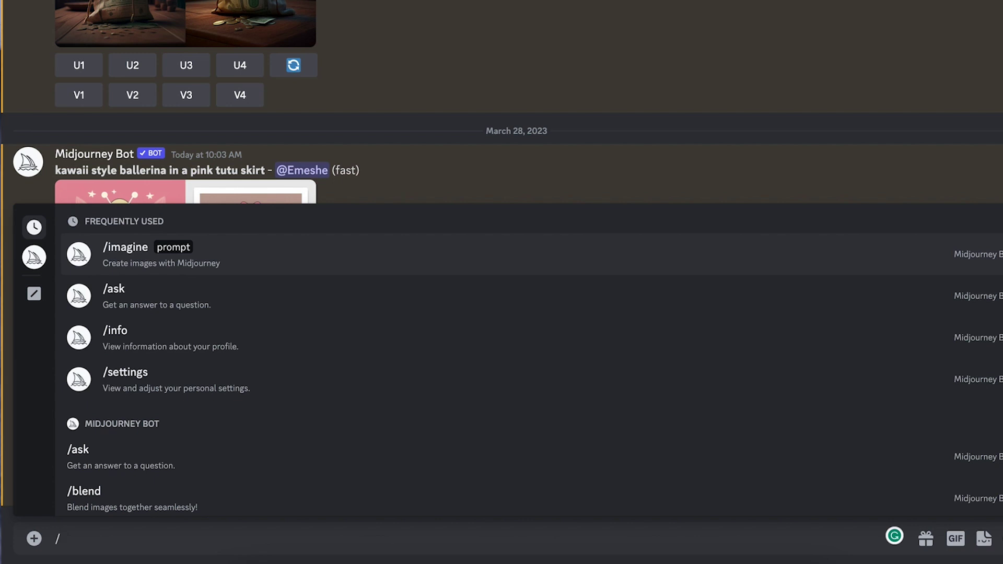
type("set")
key("Return")
key("Return")
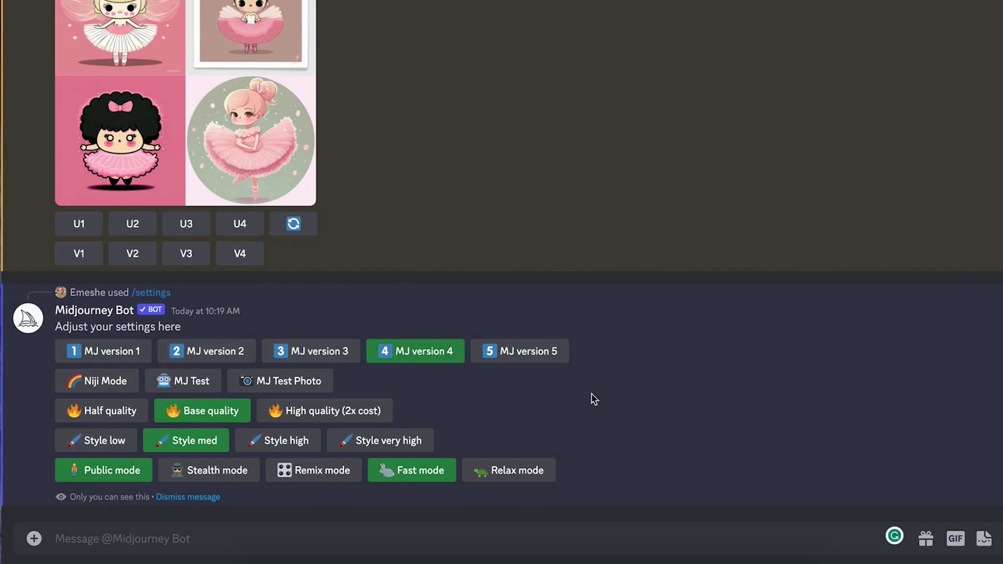
left_click(97, 381)
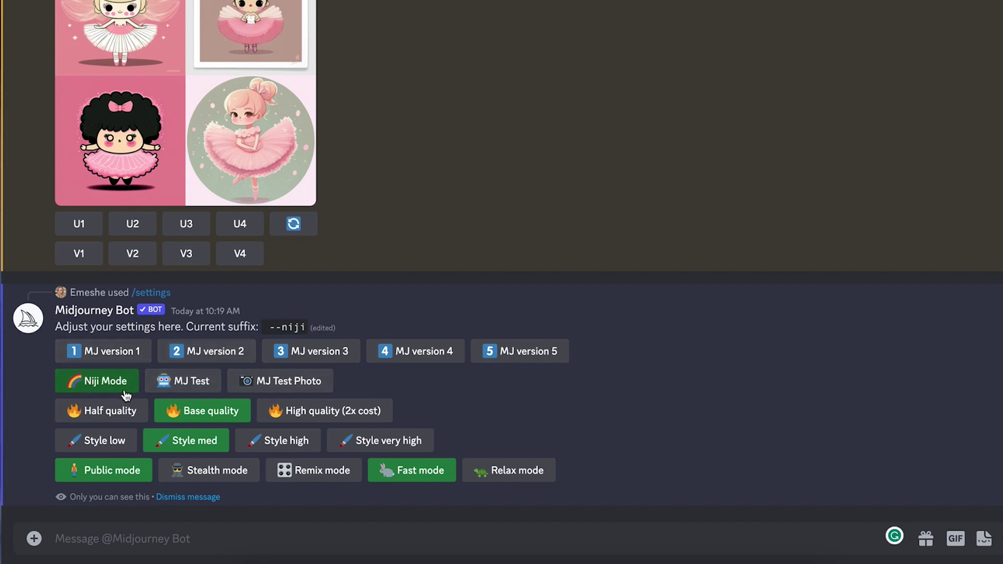
- Start an /imagine prompt in the Midjourney Bot chat
left_click(290, 548)
type("/imagine prompt")
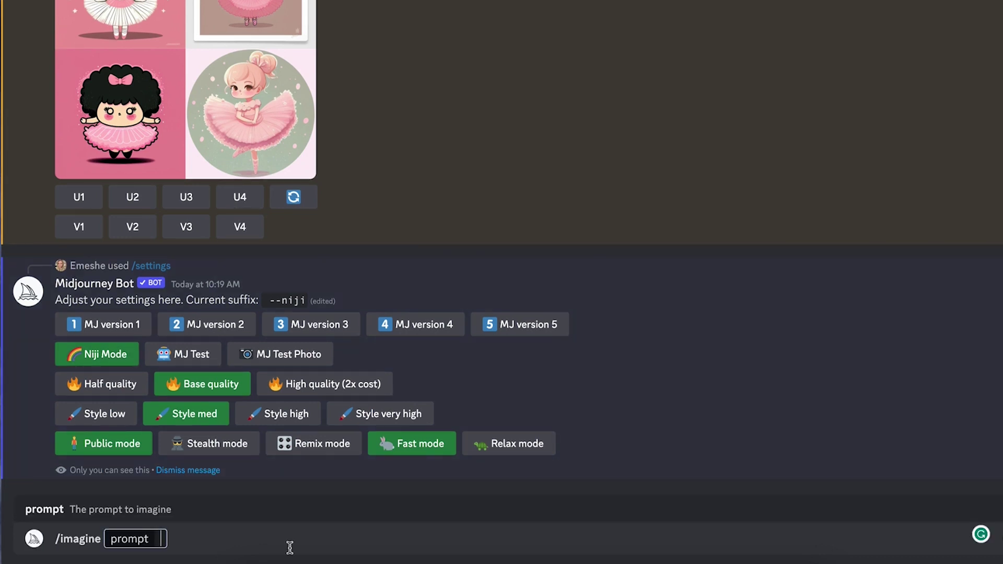
type("cristalstcker")
key("BackSpace")
key("BackSpace")
key("BackSpace")
key("BackSpace")
type("ickers")
key("BackSpace")
key("BackSpace")
key("BackSpace")
key("BackSpace")
key("BackSpace")
key("BackSpace")
key("BackSpace")
key("BackSpace")
key("BackSpace")
key("BackSpace")
key("BackSpace")
key("BackSpace")
key("BackSpace")
key("BackSpace")
key("BackSpace")
key("BackSpace")
- Generate images from the prompt "watercolor style crystal sticker"
type("wa")
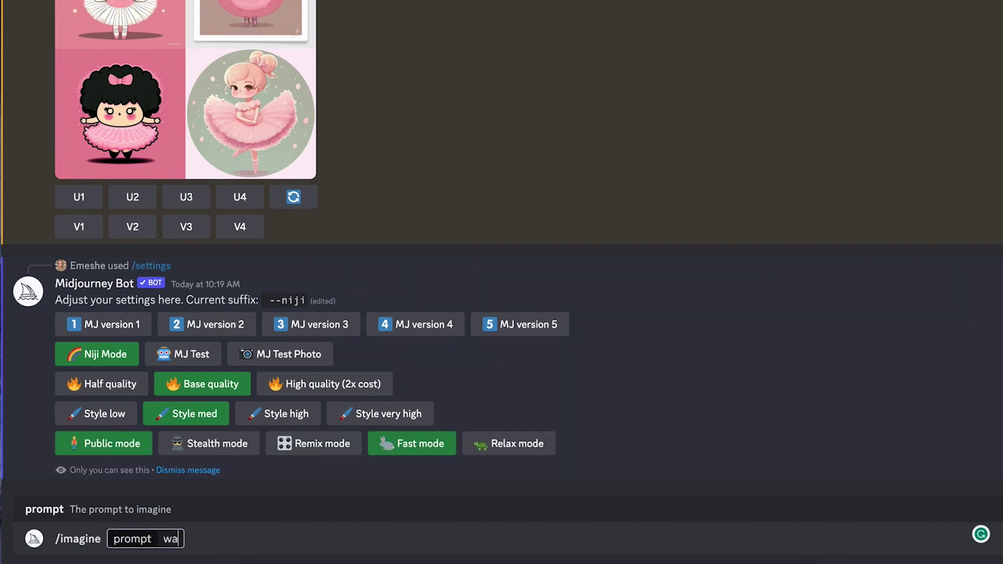
type("tercolor style crystal sticker")
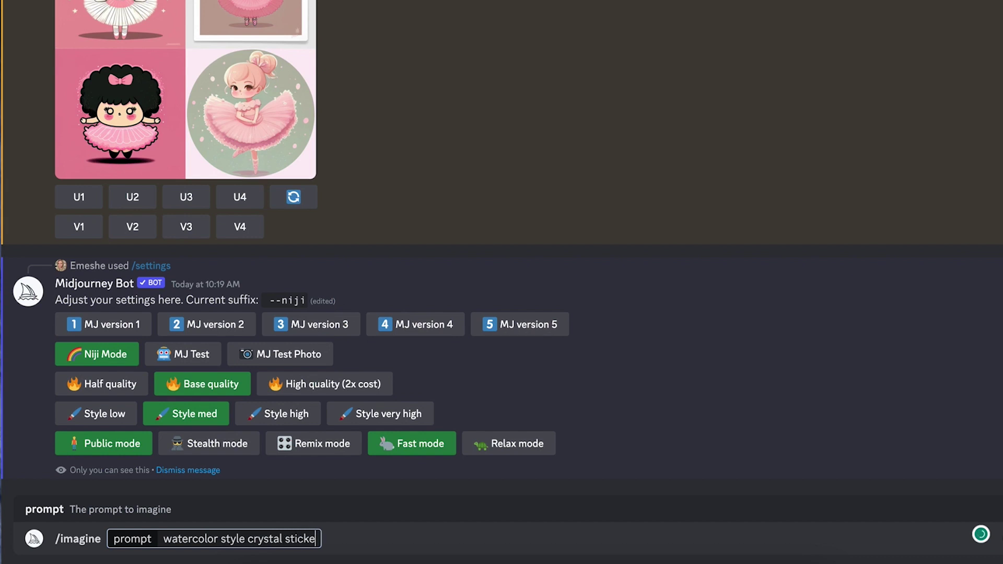
key("Return")
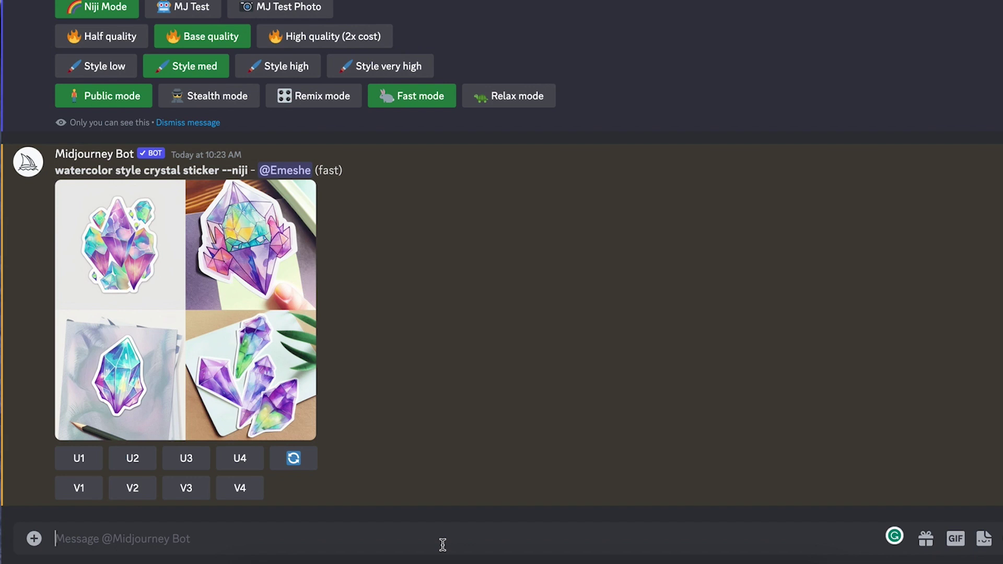
- Generate images with /imagine from "purple watercolor style crystals on a white background" and create variations of the first image
type("/imag")
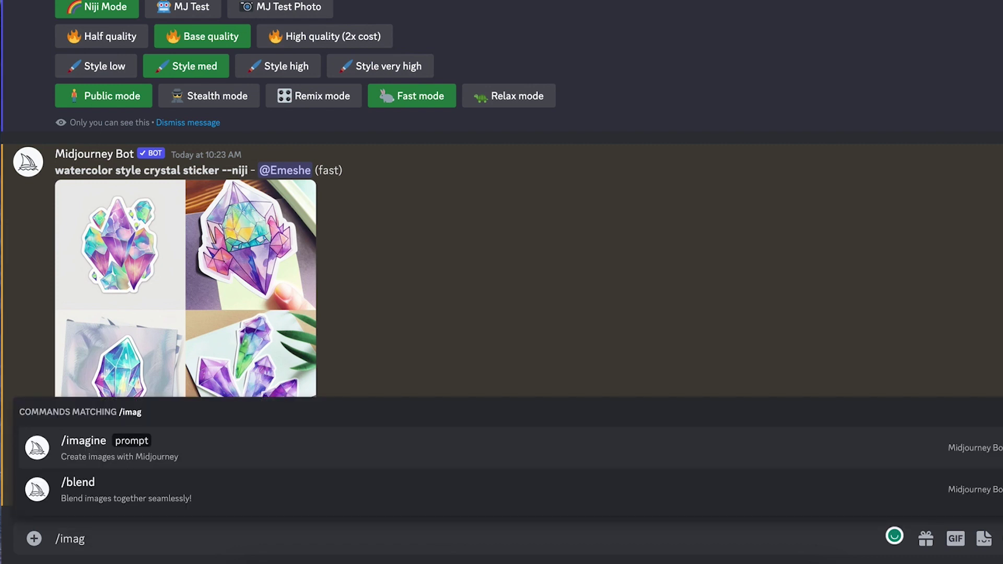
key("Tab")
type("watercolor")
type("purple and")
key("BackSpace")
key("BackSpace")
key("BackSpace")
key("BackSpace")
type("style")
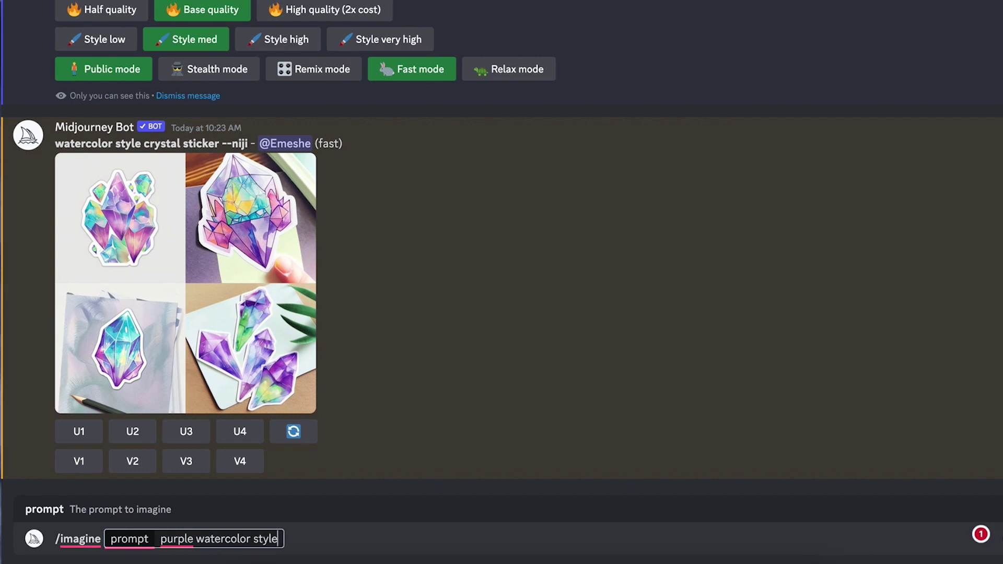
type(" crystal")
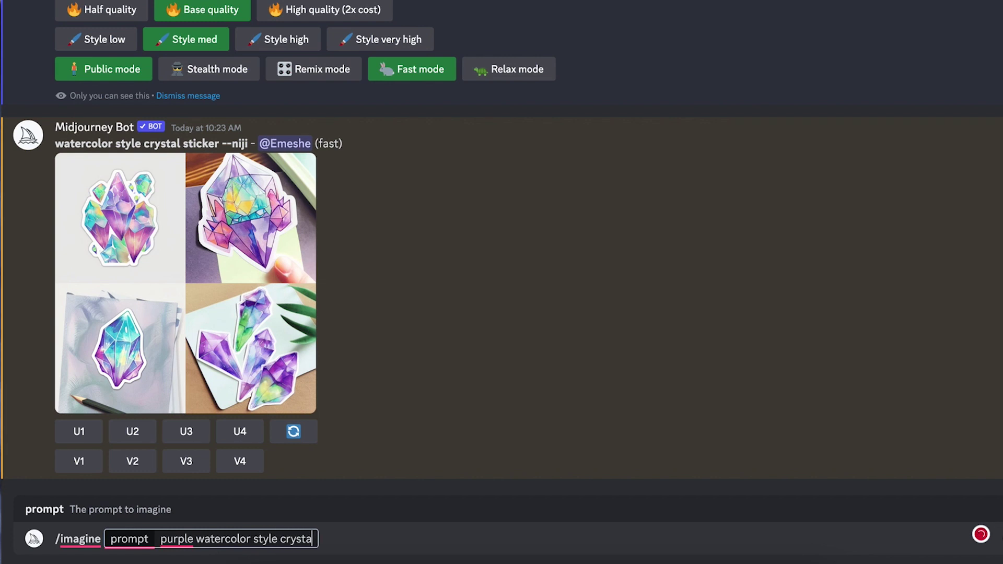
key("BackSpace")
type("s on a white background")
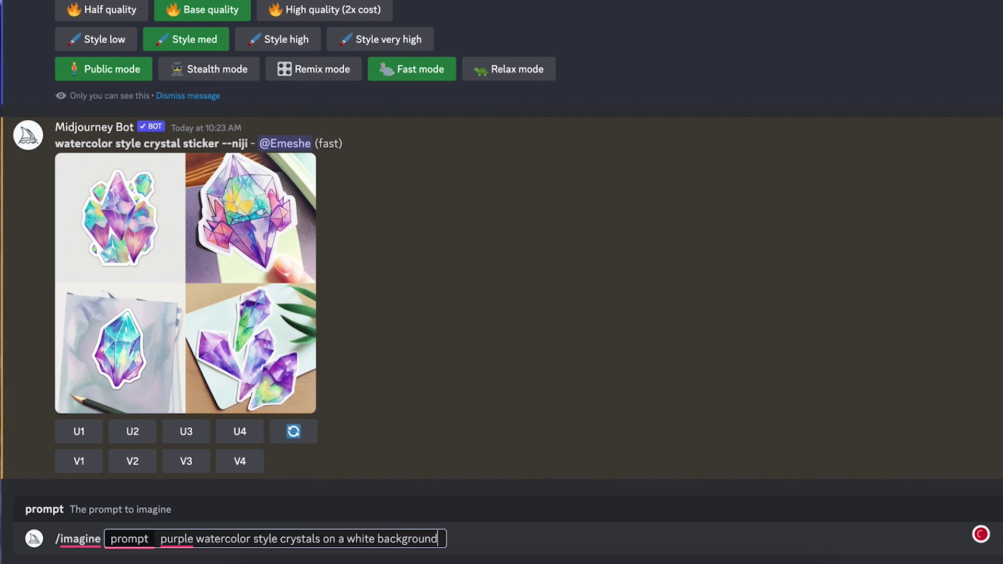
key("Return")
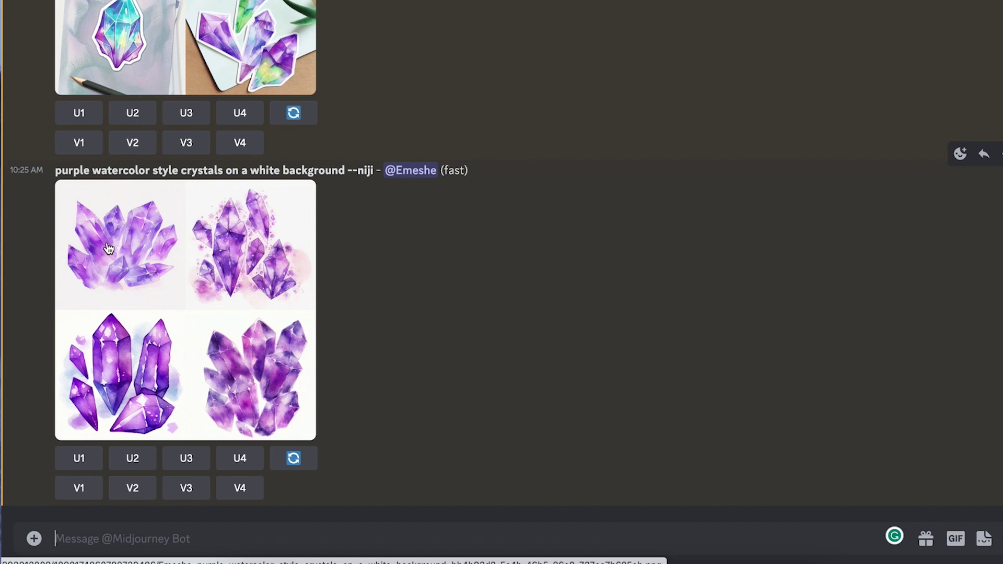
left_click(86, 496)
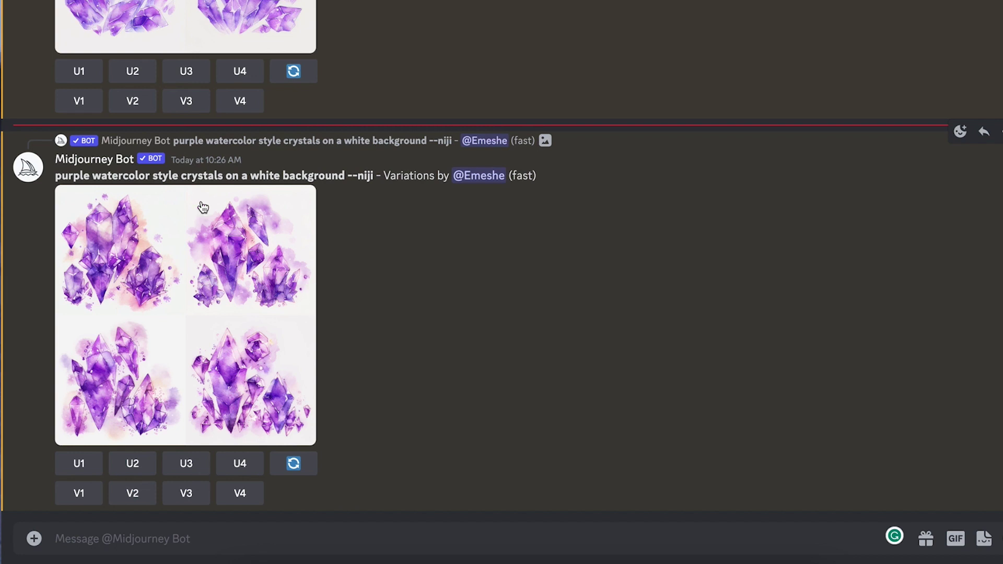
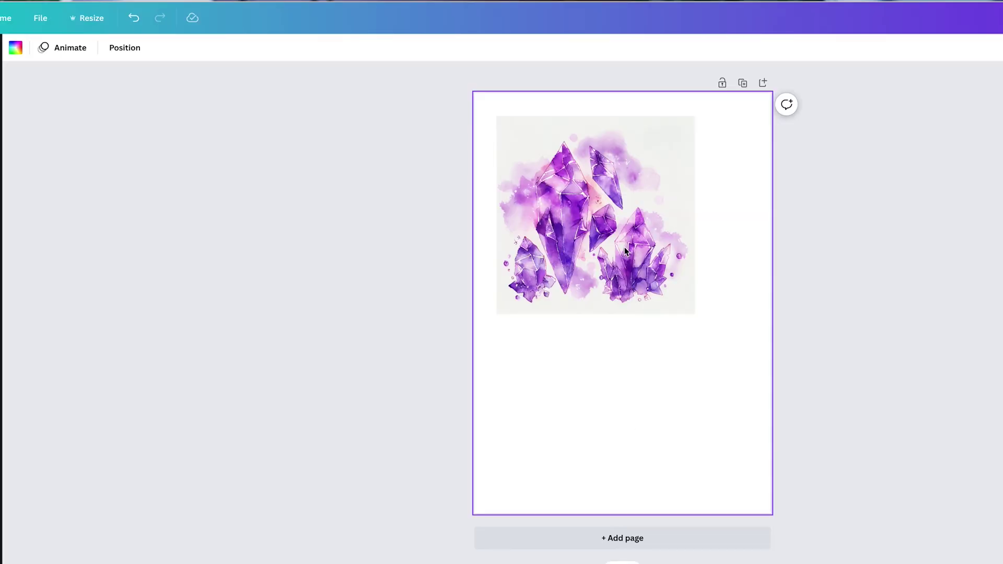
- In Canva, duplicate the purple crystal image, place the copy below the original and scale it down to about 6.9 by 6.9
left_click(650, 252)
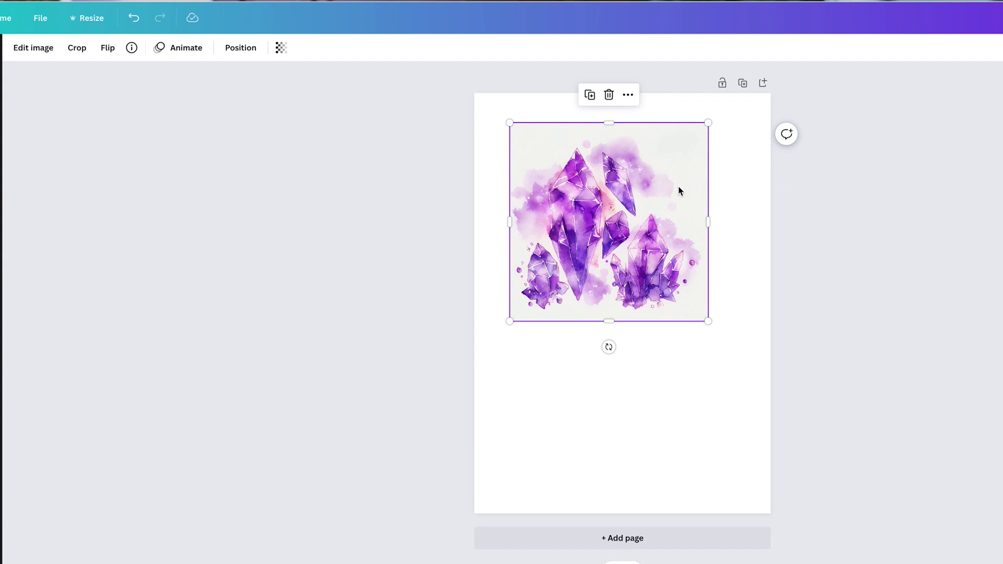
left_click(590, 96)
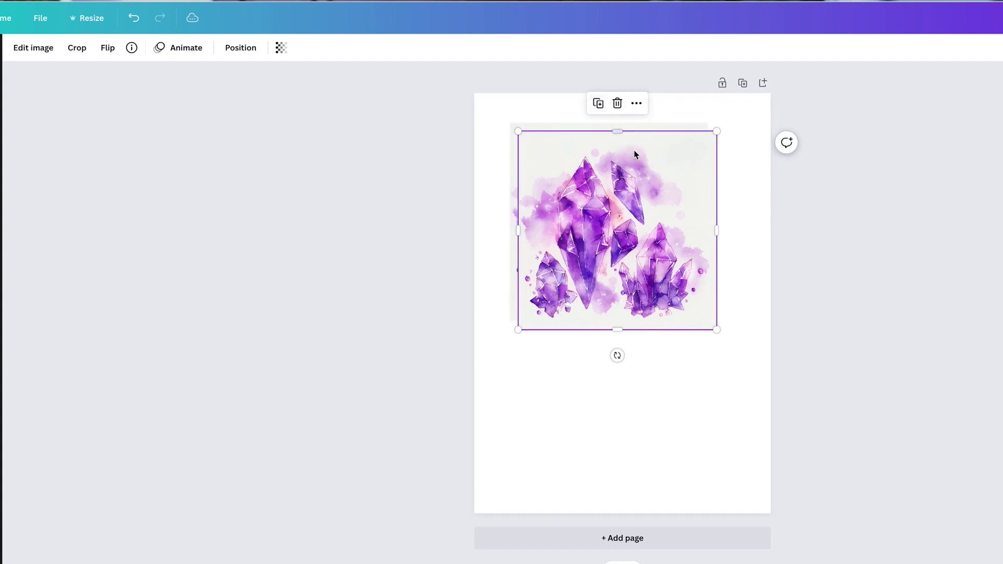
left_click_drag(646, 292, 652, 465)
left_click(632, 256)
left_click(708, 321)
left_click_drag(722, 303, 679, 381)
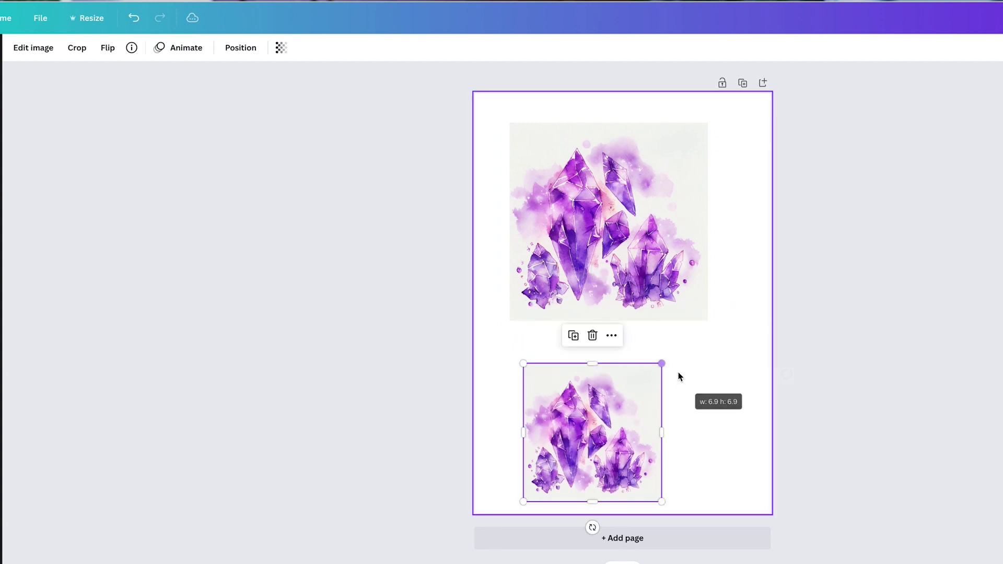
- Remove the background of the larger upper crystal image with Background Remover and apply the result
left_click(651, 242)
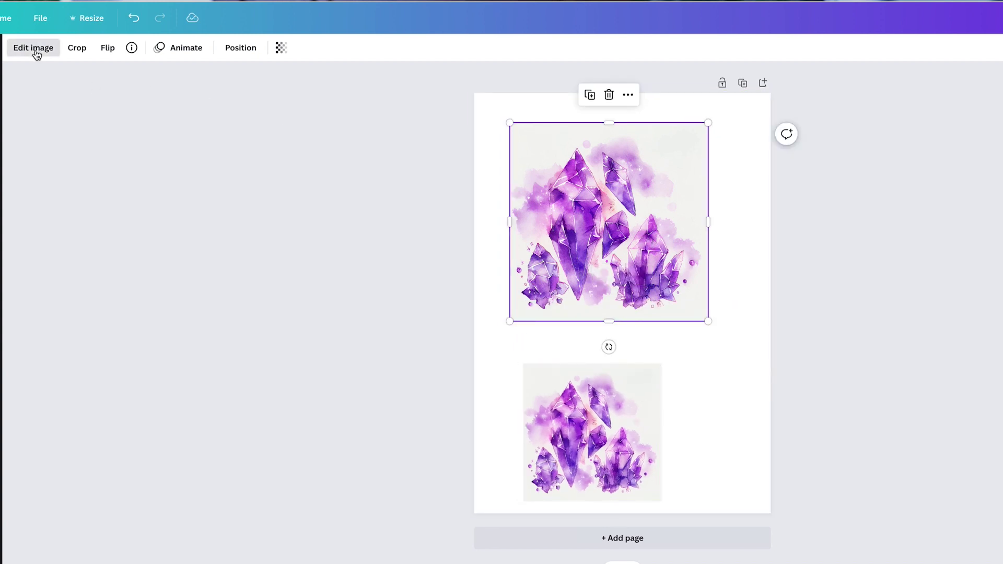
left_click(34, 48)
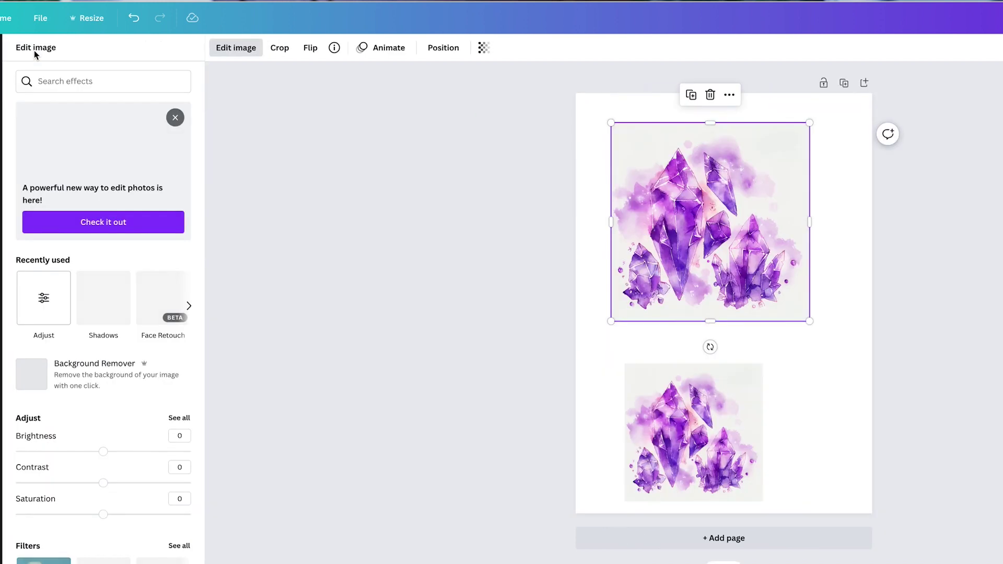
left_click(91, 384)
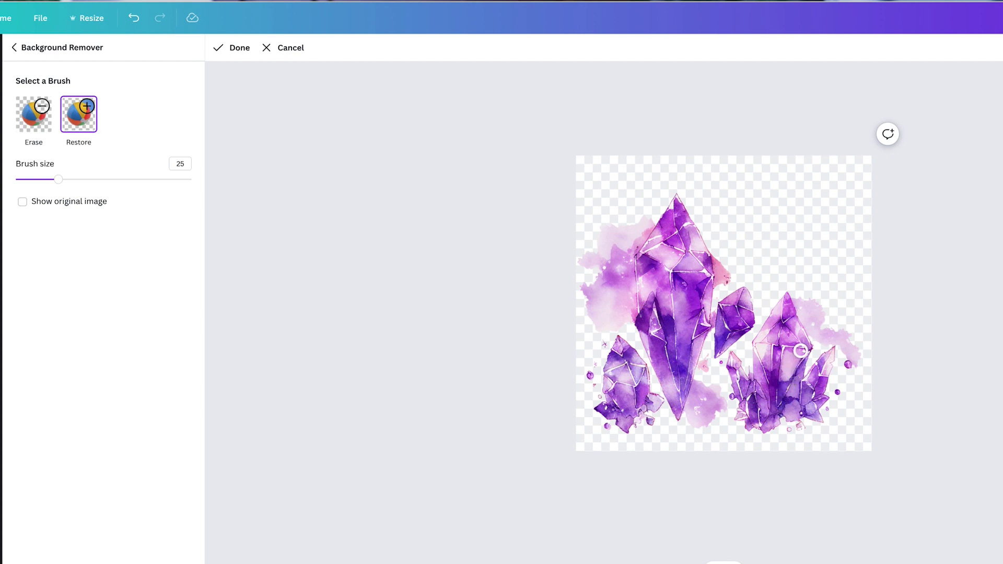
left_click(232, 50)
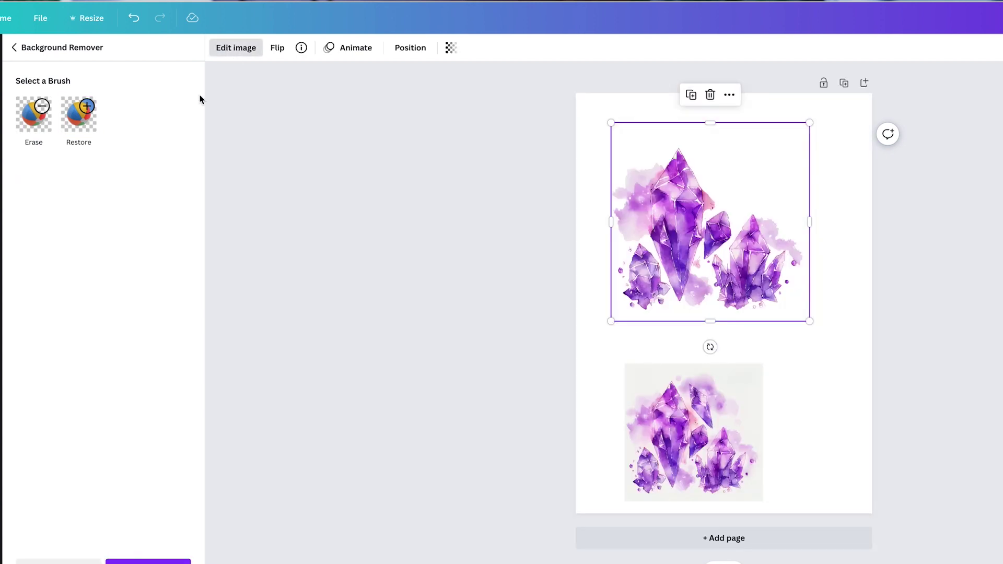
- Move the background-free crystal cluster to the page's upper-left corner and duplicate it
left_click(839, 309)
left_click_drag(665, 279, 629, 254)
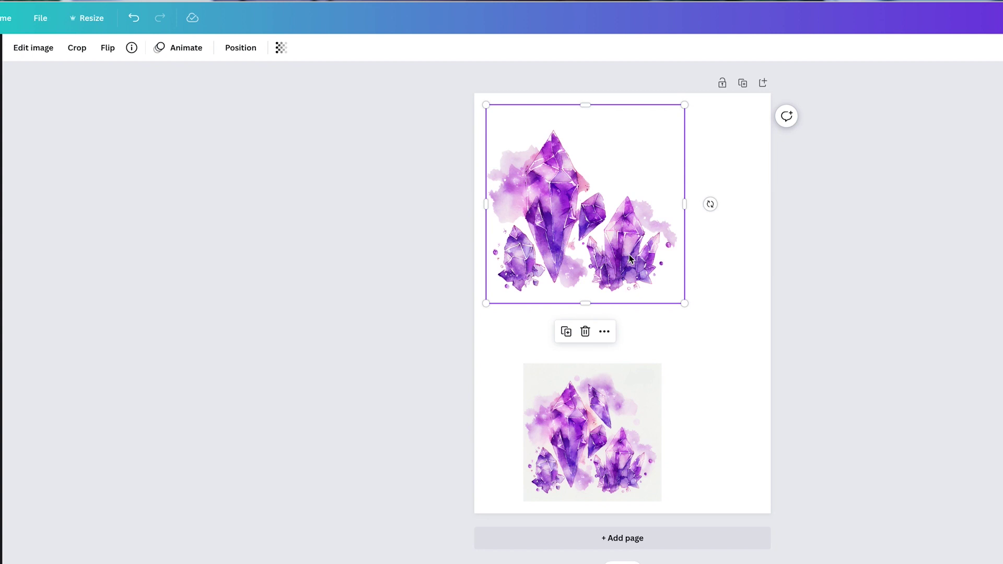
left_click(736, 292)
left_click(624, 253)
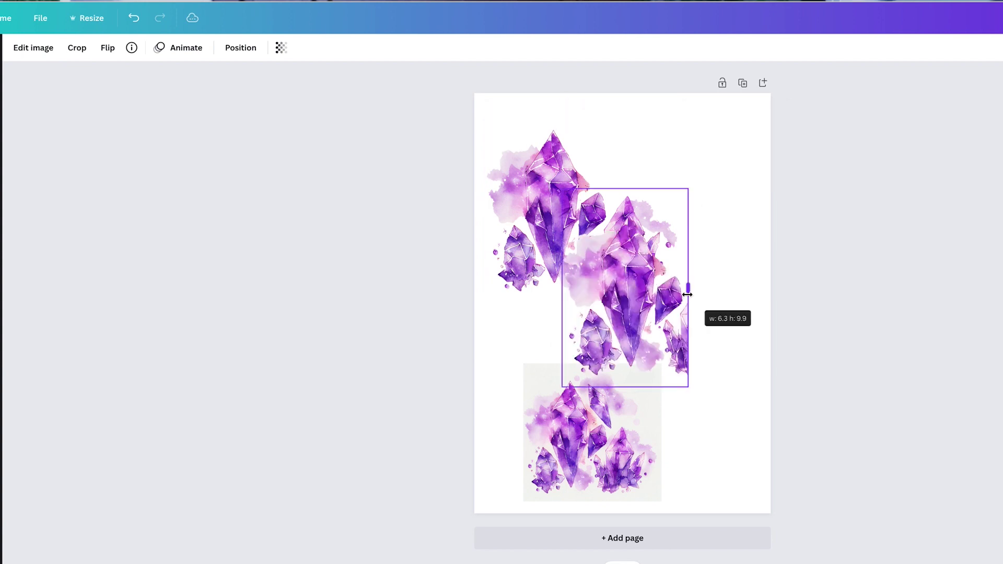
- Crop the duplicated cluster on its right, bottom and left sides, close around the tall crystal
left_click_drag(688, 287, 687, 291)
left_click_drag(626, 387, 627, 372)
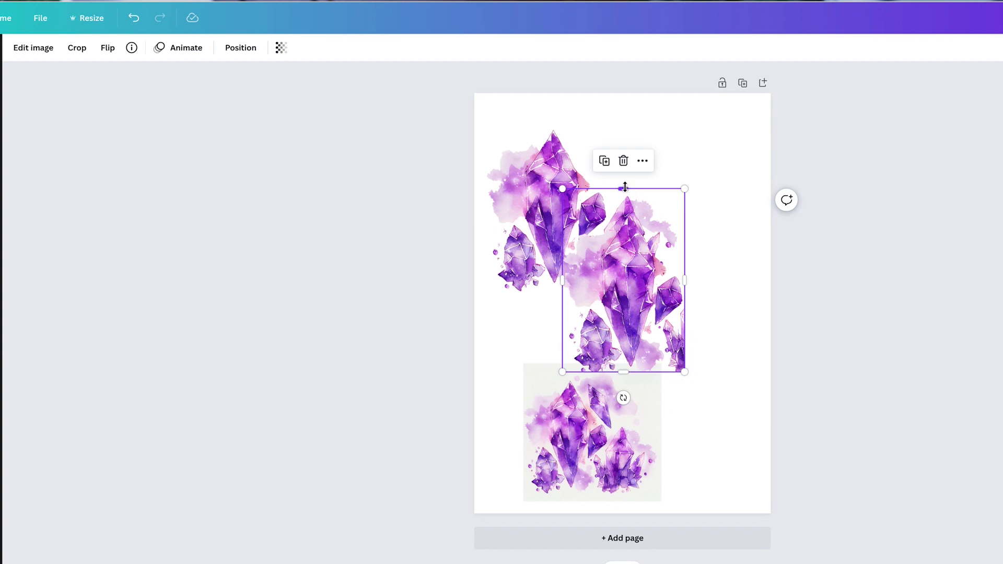
left_click_drag(563, 283, 573, 283)
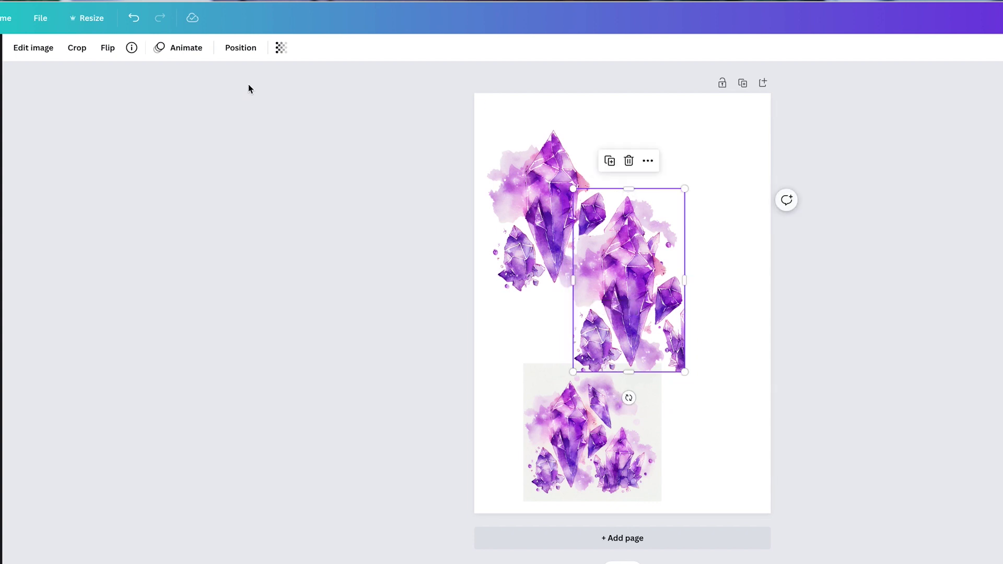
- Erase all but the tall crystal from the cropped copy with brush size 45, then shrink it into the page's upper-right corner
left_click(46, 57)
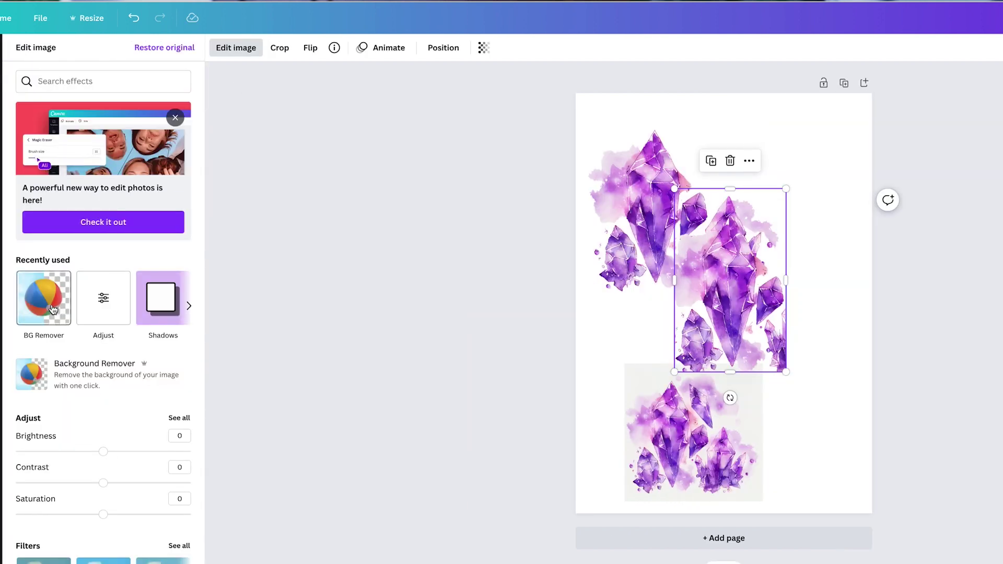
left_click(167, 329)
left_click_drag(729, 317, 815, 351)
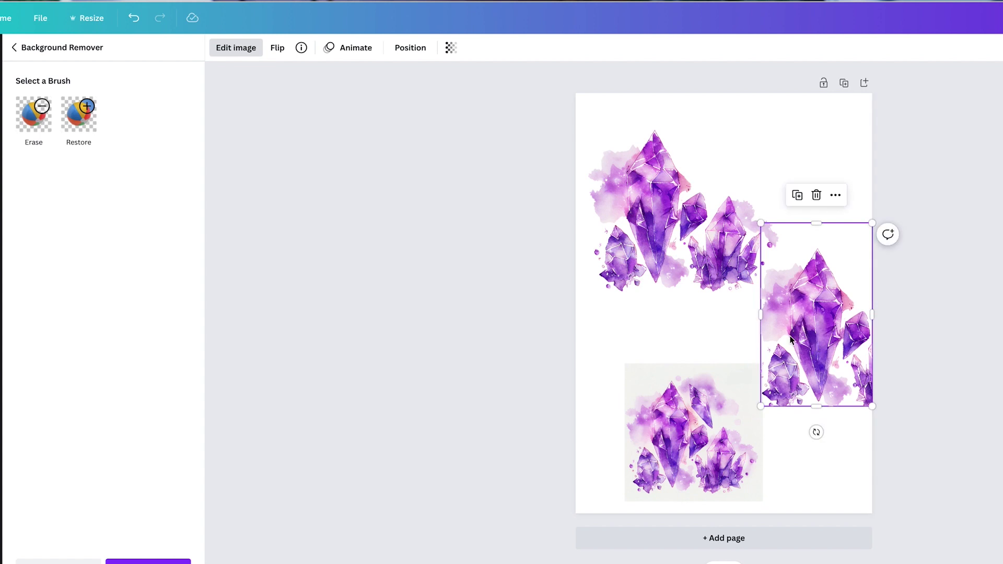
left_click(39, 114)
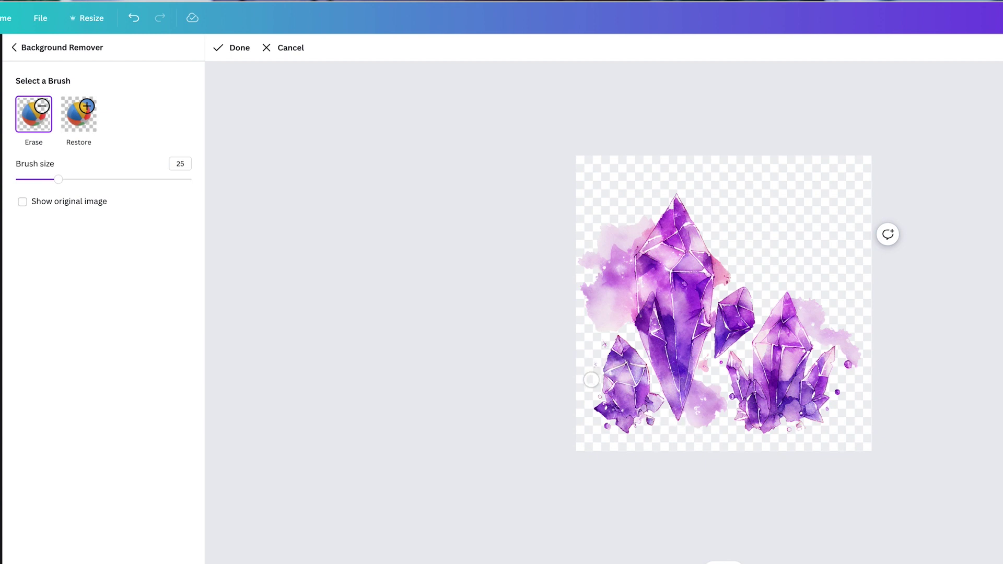
left_click_drag(63, 187, 94, 179)
mouse_move(617, 433)
left_mouse_down()
mouse_move(618, 384)
mouse_move(644, 440)
mouse_move(651, 423)
mouse_move(598, 240)
left_mouse_up()
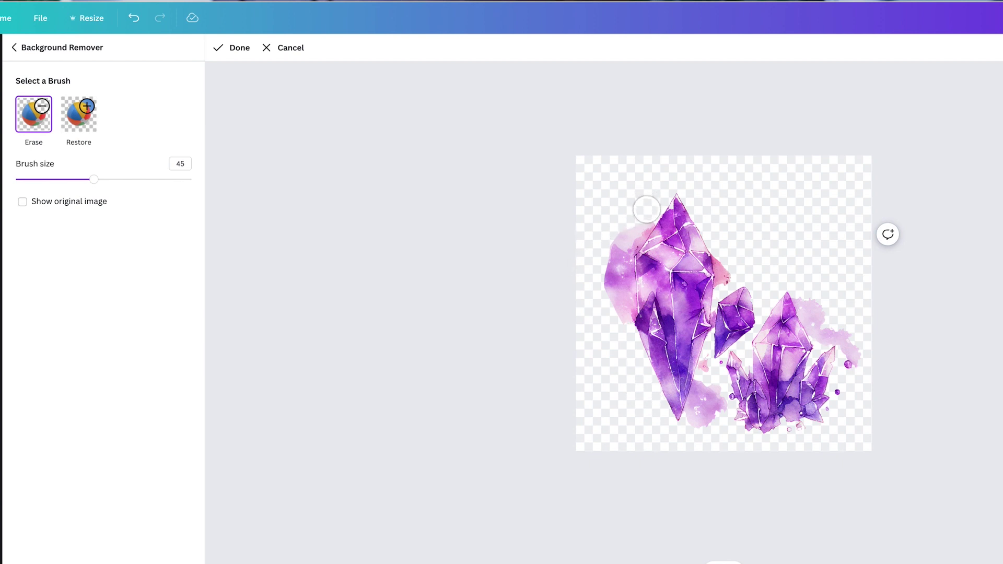
mouse_move(741, 282)
left_mouse_down()
mouse_move(712, 369)
mouse_move(742, 346)
mouse_move(763, 297)
mouse_move(795, 305)
mouse_move(796, 388)
mouse_move(811, 414)
mouse_move(815, 294)
mouse_move(845, 359)
mouse_move(855, 436)
mouse_move(853, 341)
mouse_move(792, 430)
mouse_move(748, 419)
mouse_move(771, 339)
mouse_move(725, 254)
mouse_move(719, 383)
mouse_move(703, 398)
left_mouse_up()
left_click(328, 245)
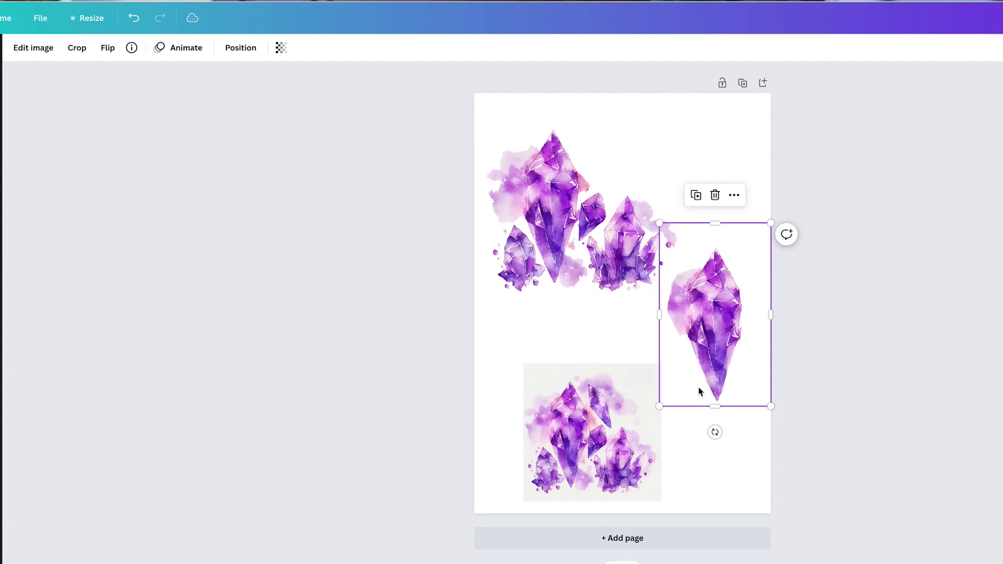
left_click_drag(659, 406, 740, 169)
- Isolate the right-hand crystal group from another copy of the cluster and place it, scaled down, beside the tall crystal
left_click(617, 249)
left_click(49, 48)
left_click_drag(564, 340, 640, 418)
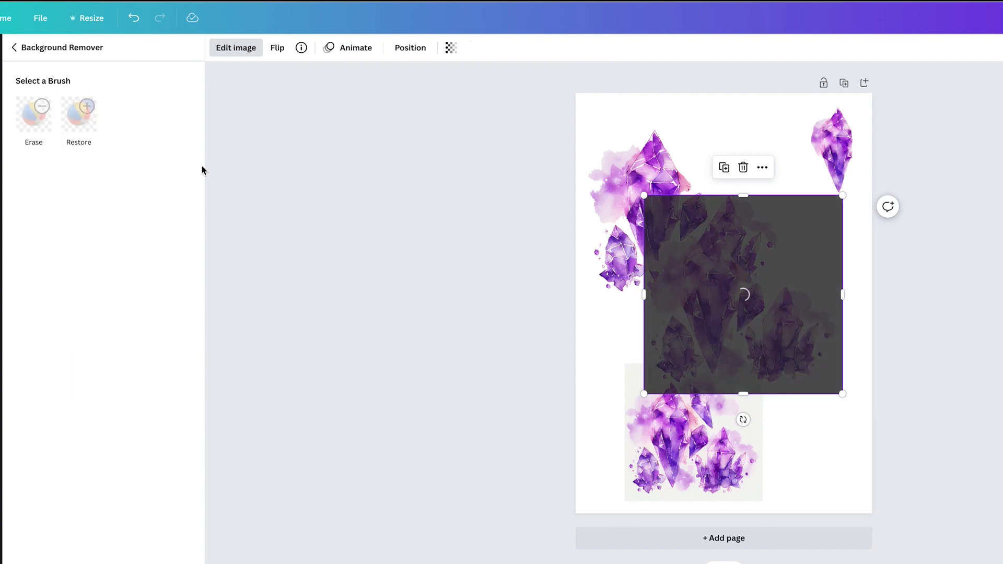
mouse_move(723, 297)
left_mouse_down()
mouse_move(607, 412)
mouse_move(684, 229)
mouse_move(706, 418)
mouse_move(729, 270)
mouse_move(705, 352)
left_mouse_up()
key("Escape")
left_click_drag(645, 282, 743, 293)
left_click_drag(792, 336, 766, 144)
- Isolate the small left-hand crystal group from another cluster copy and place it, scaled down, below the tall crystal
left_click(236, 47)
left_click(39, 295)
left_click_drag(60, 180, 130, 180)
mouse_move(599, 318)
left_mouse_down()
mouse_move(659, 214)
mouse_move(742, 300)
mouse_move(901, 389)
mouse_move(768, 340)
mouse_move(664, 267)
mouse_move(712, 408)
mouse_move(695, 338)
mouse_move(622, 314)
mouse_move(671, 369)
left_mouse_up()
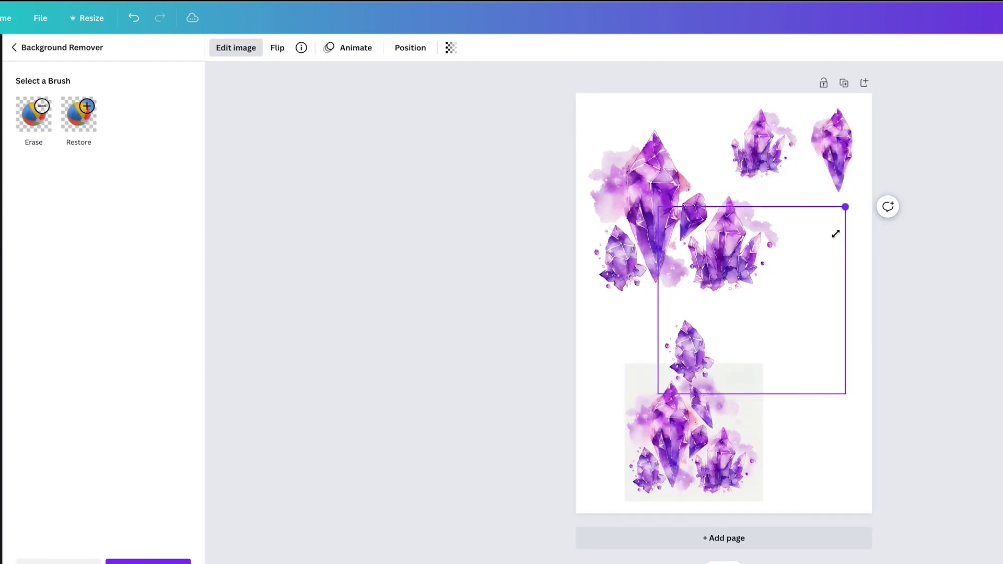
left_click_drag(844, 299, 723, 327)
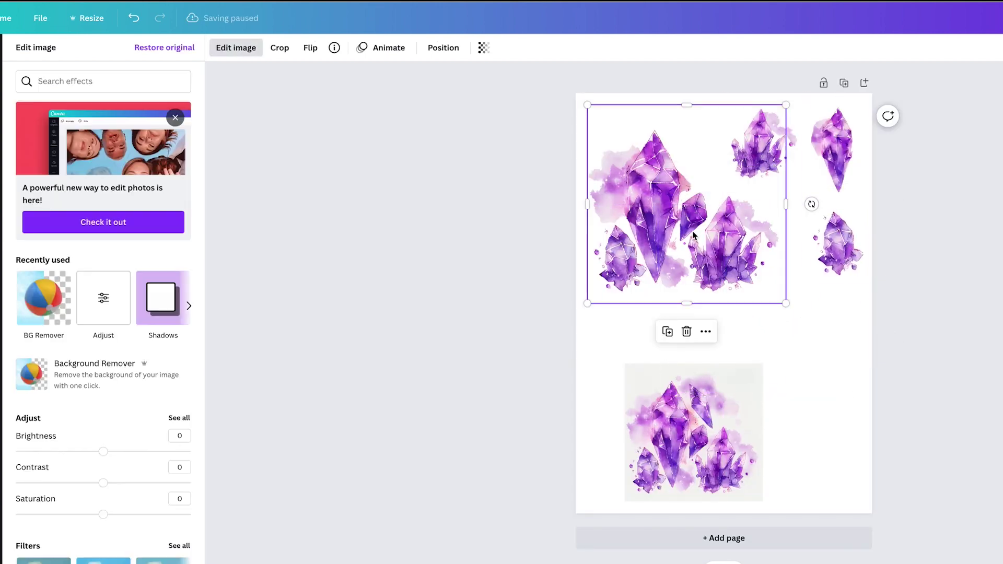
- Erase all but the small middle shard from another cluster copy with brush size 68, crop it and place it near the tall crystal
left_click_drag(686, 202, 731, 300)
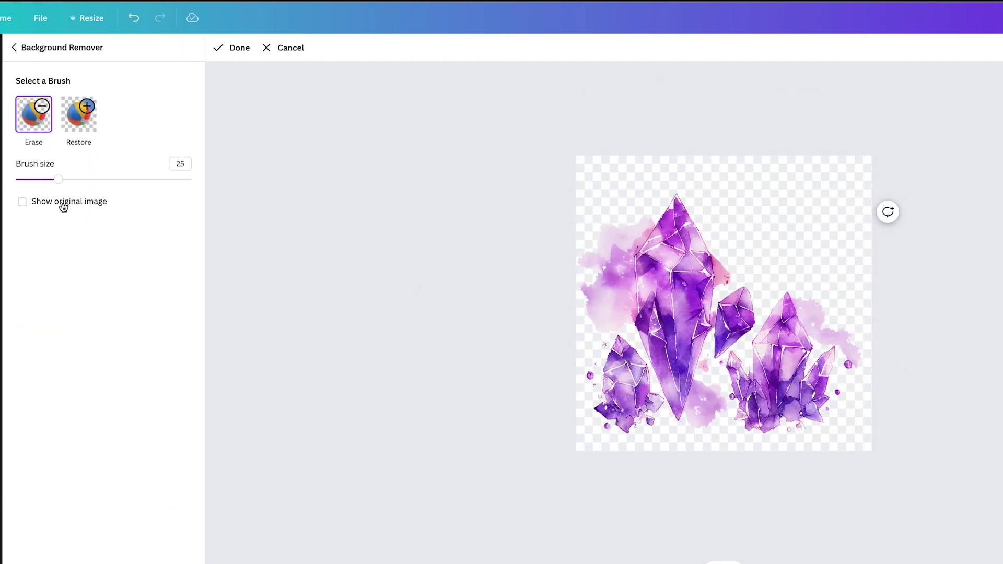
mouse_move(674, 204)
left_mouse_down()
mouse_move(585, 318)
mouse_move(687, 217)
mouse_move(682, 366)
mouse_move(806, 313)
mouse_move(676, 423)
left_mouse_up()
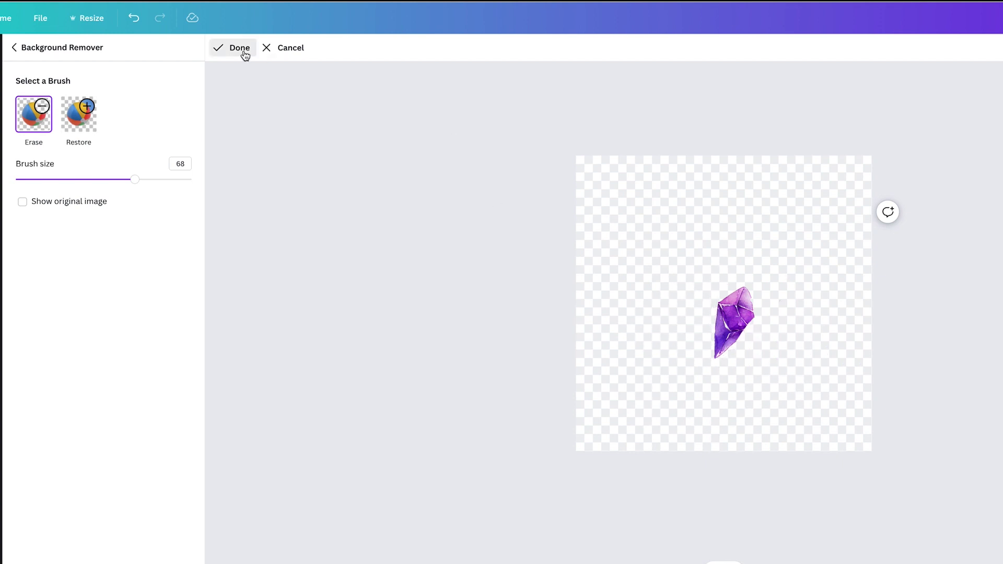
left_click(239, 47)
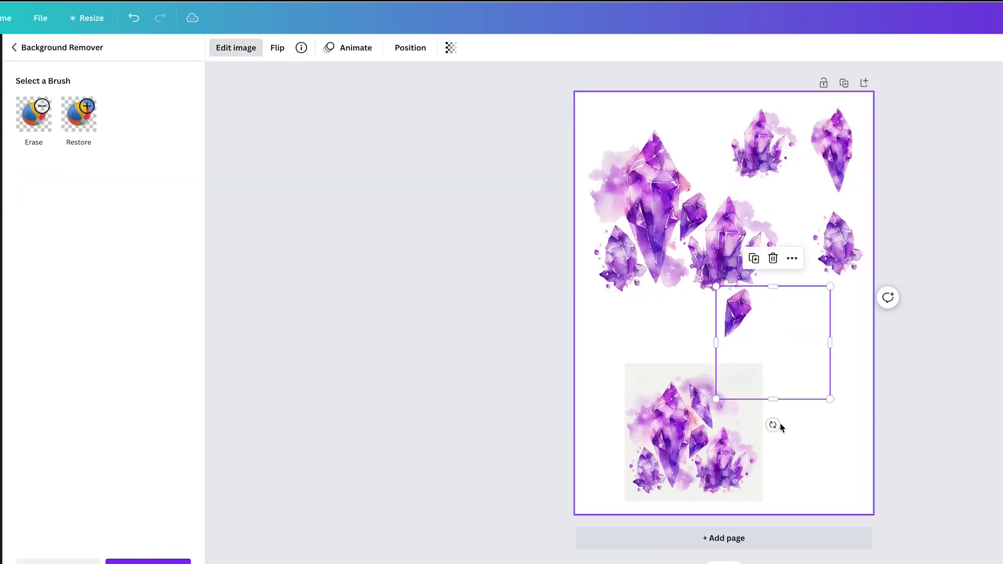
left_click_drag(829, 398, 803, 192)
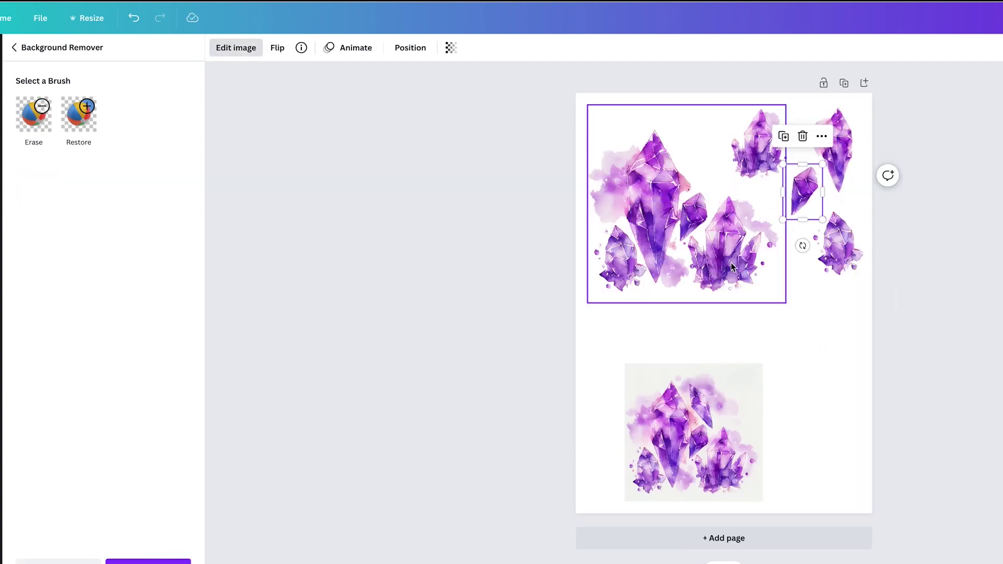
- Scale down the full crystal cluster in the page's upper left and delete the original image with the grey background
left_click_drag(785, 303, 694, 253)
left_click_drag(688, 220, 691, 264)
left_click(742, 392)
key("Delete")
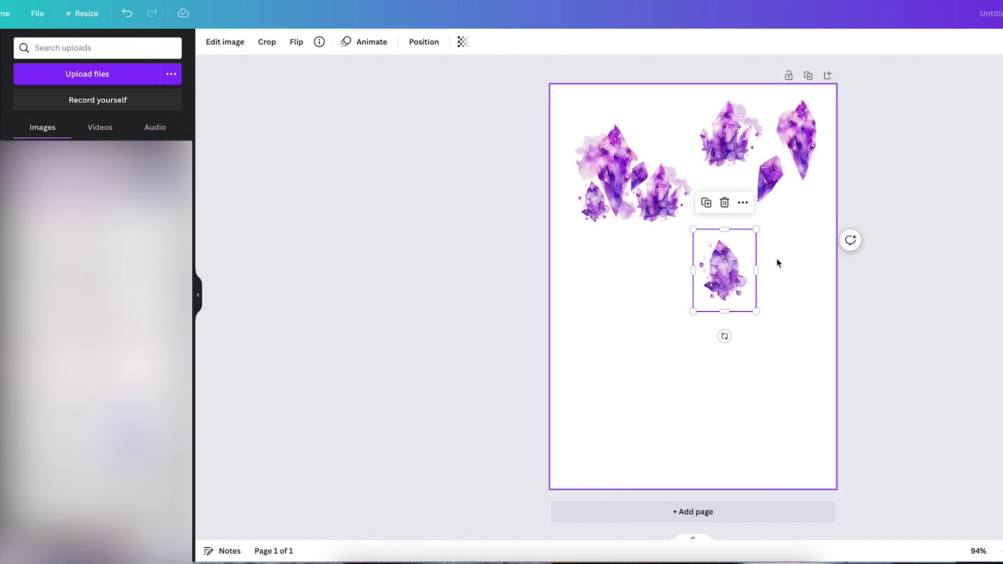
- Change the page background color to greyish lavender
left_click(776, 258)
left_click(208, 46)
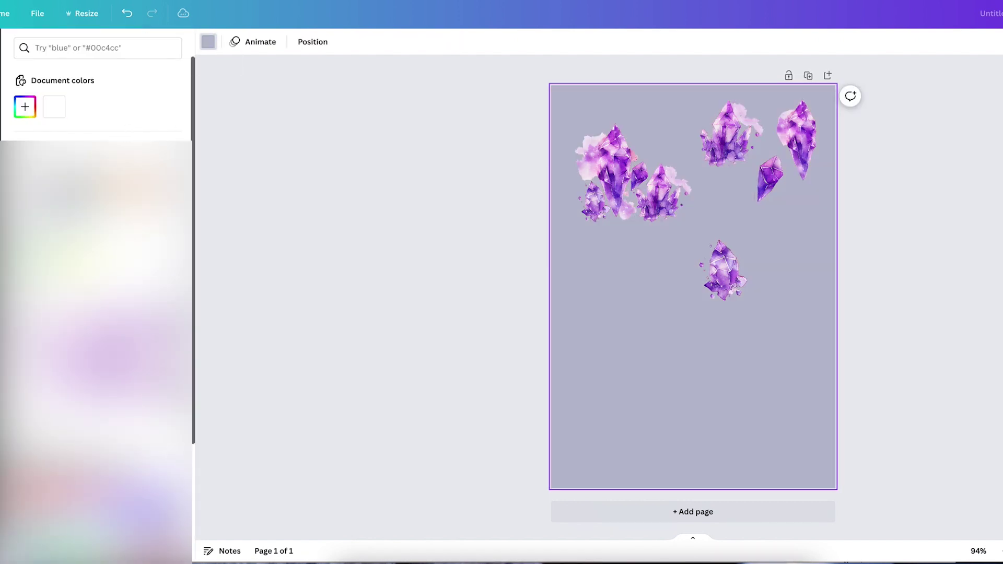
left_click(398, 235)
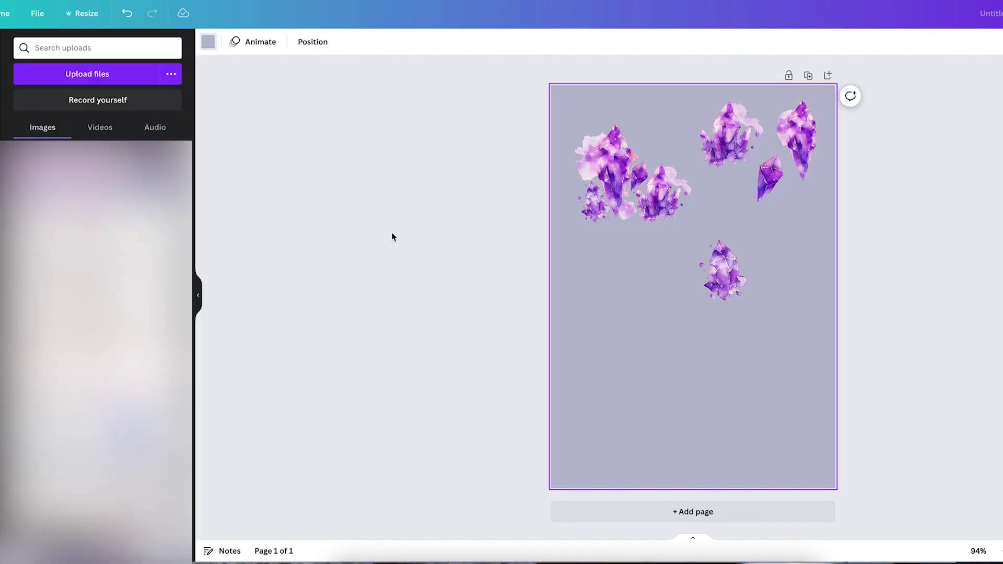
- Add a Glow shadow to the small crystal group in the middle of the page and color it white (#ffffff)
left_click(744, 284)
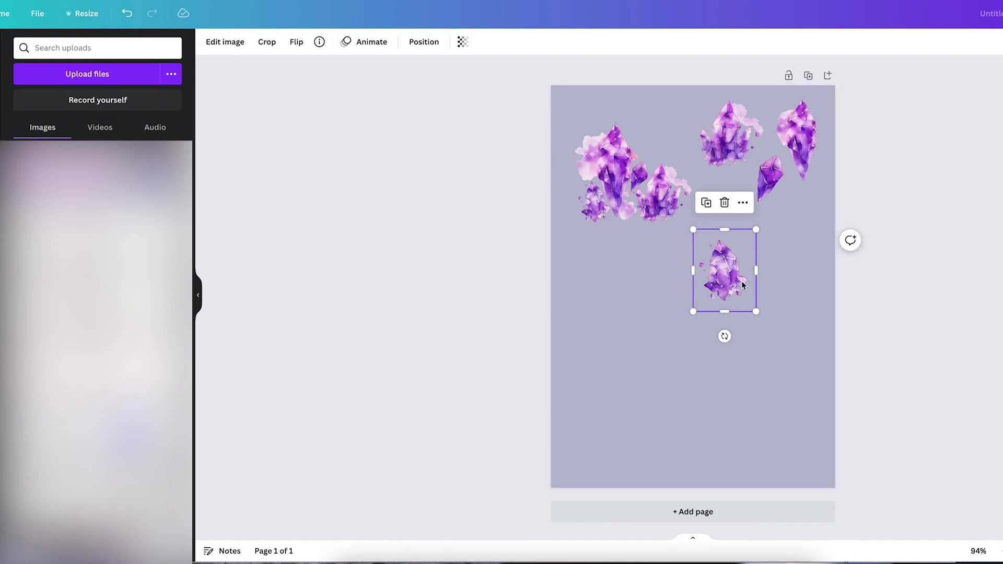
left_click(236, 46)
left_click(153, 285)
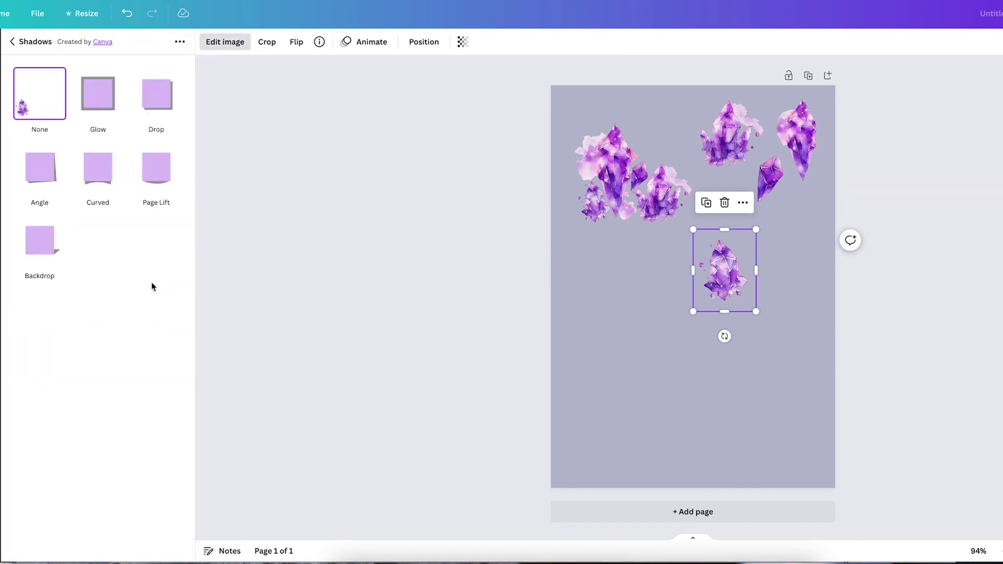
left_click(98, 110)
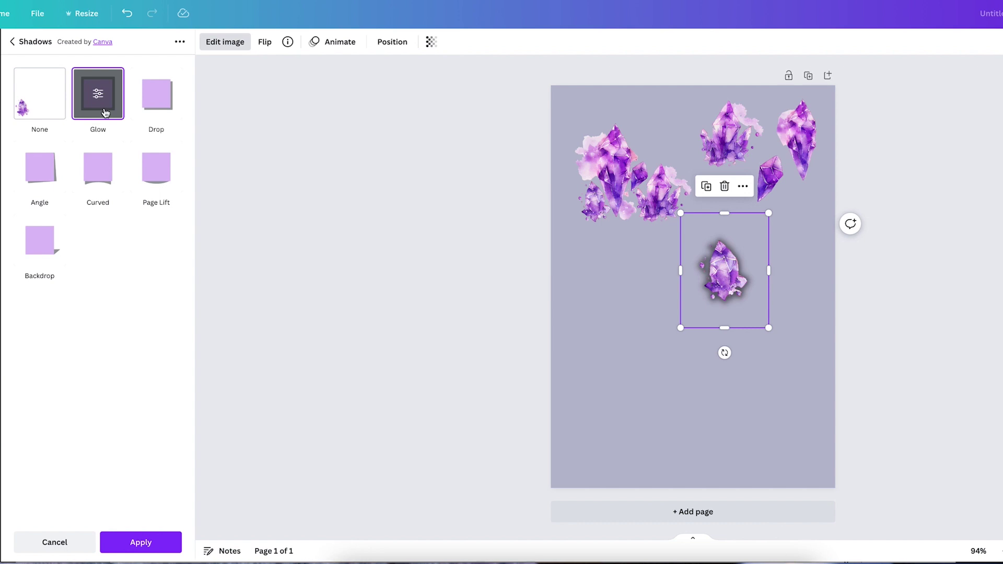
left_click(98, 93)
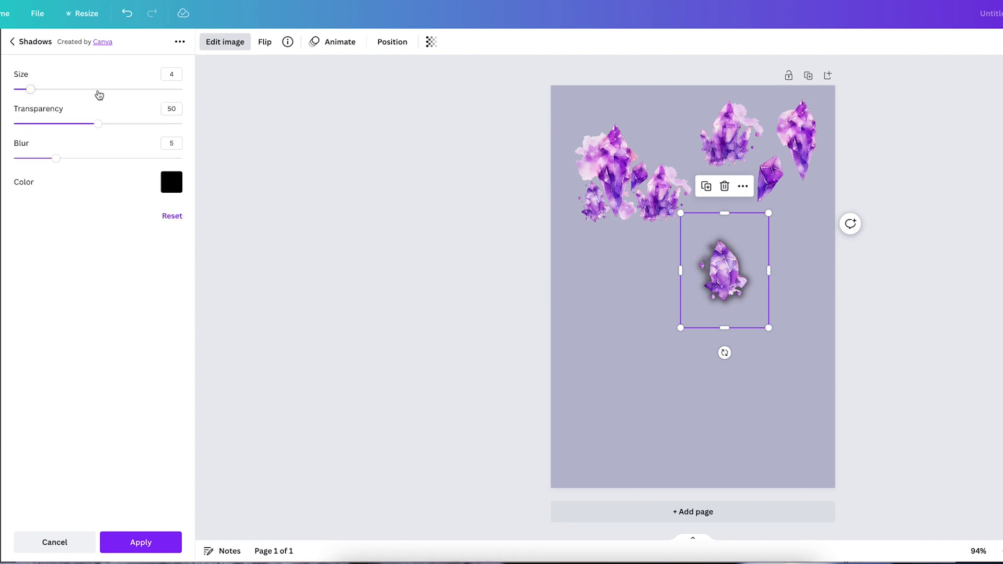
left_click(171, 182)
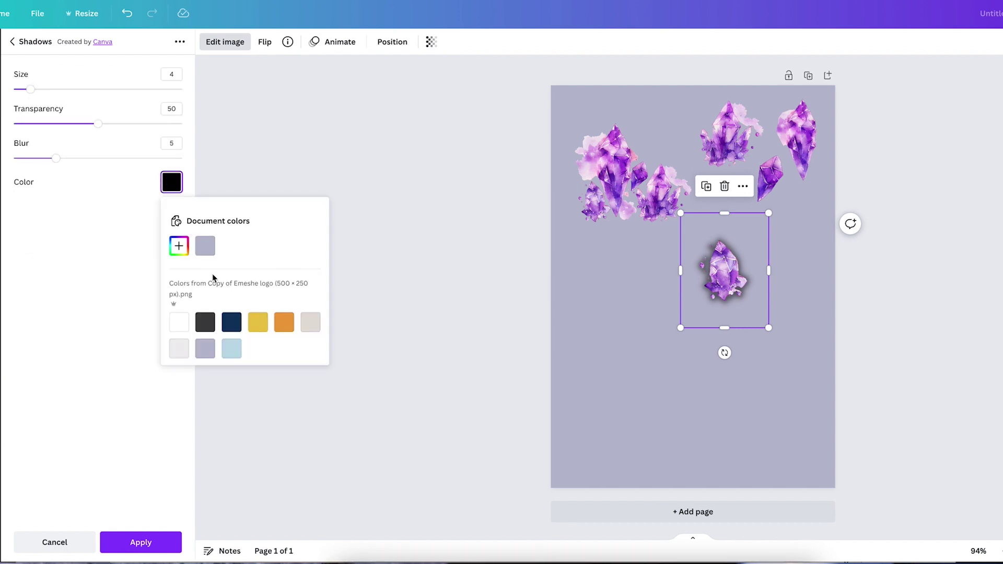
left_click(179, 327)
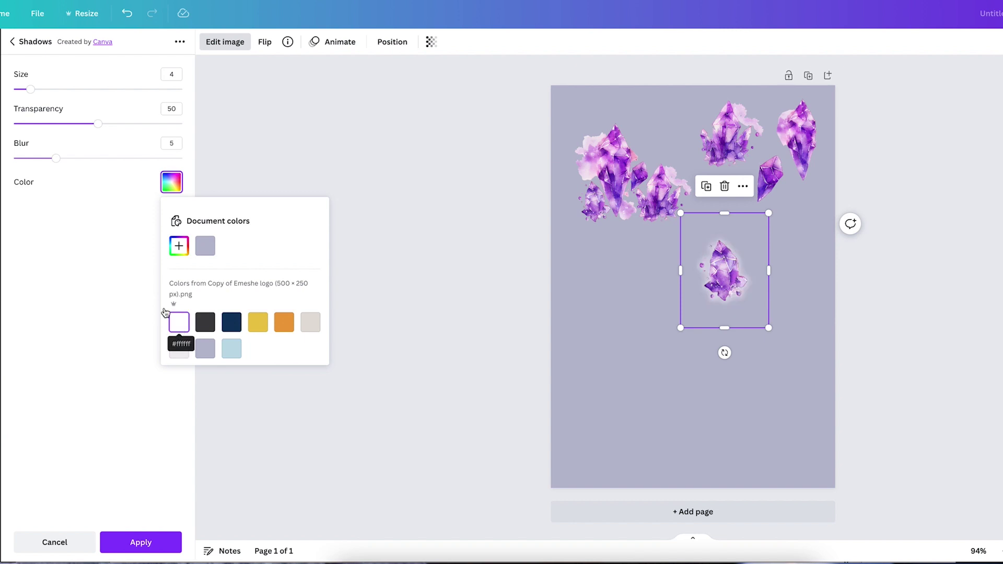
- Set the glow's transparency to 100, blur to 0 and size to 6, and apply it to the crystal group
left_click_drag(98, 124, 184, 125)
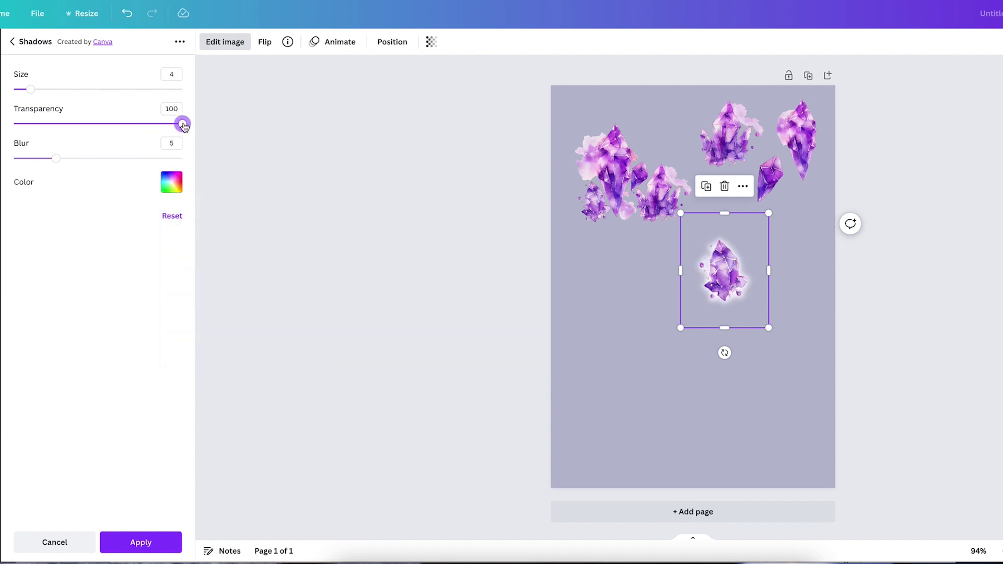
left_click_drag(56, 159, 13, 158)
mouse_move(36, 93)
left_mouse_down()
mouse_move(54, 94)
mouse_move(44, 94)
left_mouse_up()
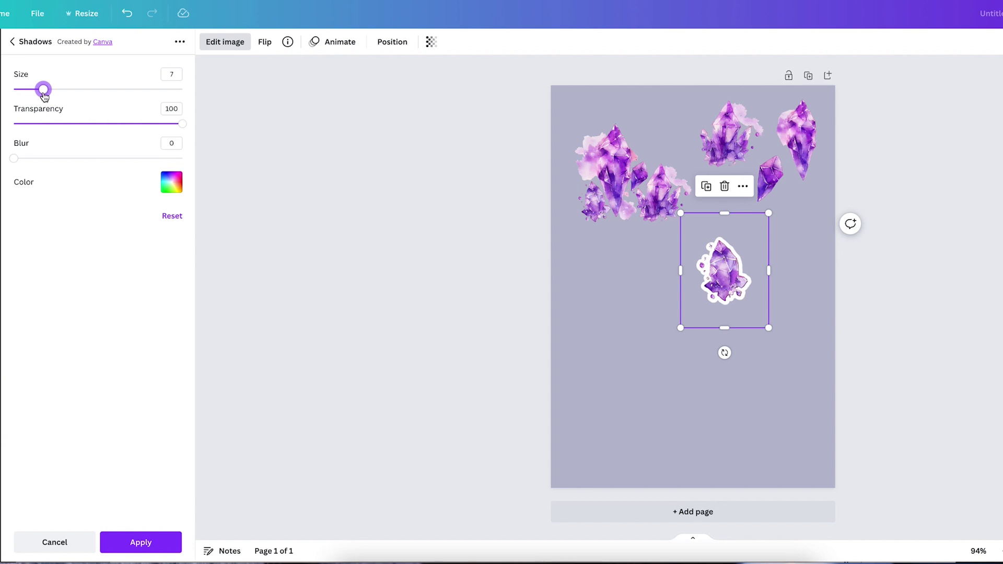
mouse_move(44, 94)
left_mouse_down()
mouse_move(63, 97)
mouse_move(35, 99)
left_mouse_up()
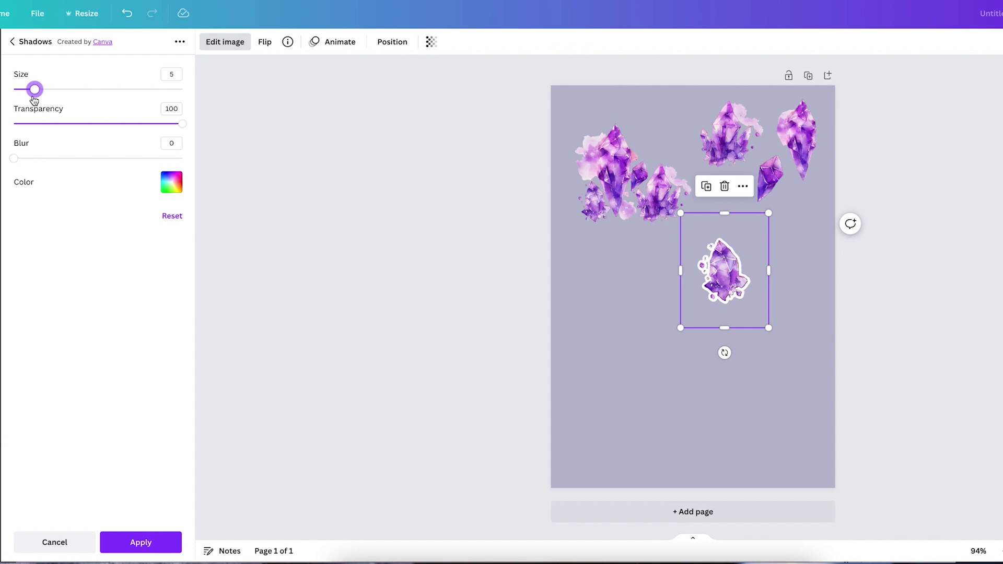
left_click_drag(35, 100, 41, 102)
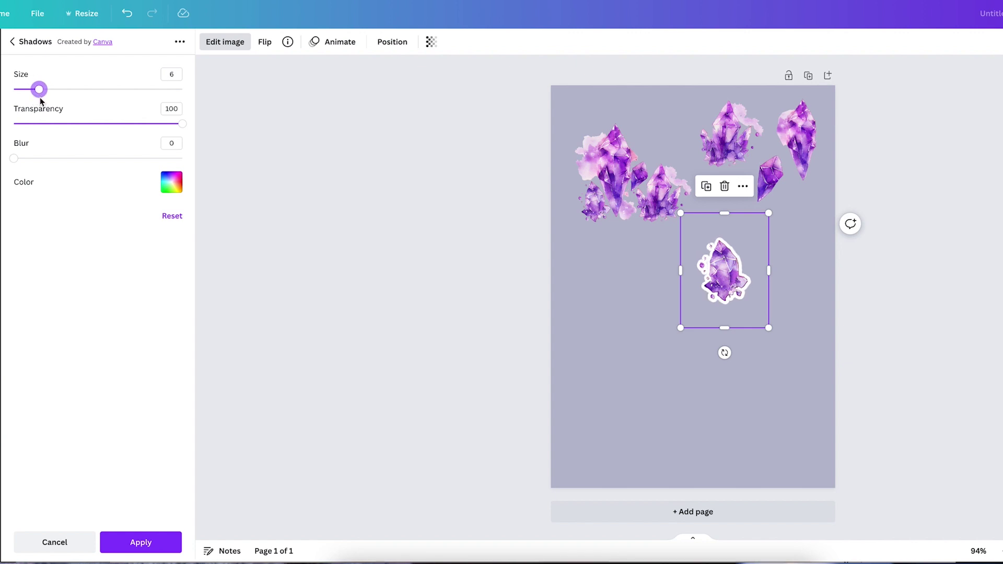
left_click(140, 542)
- Move the small single crystal down to the middle of the page, add a Glow shadow to it and color it white
left_click_drag(770, 177, 704, 253)
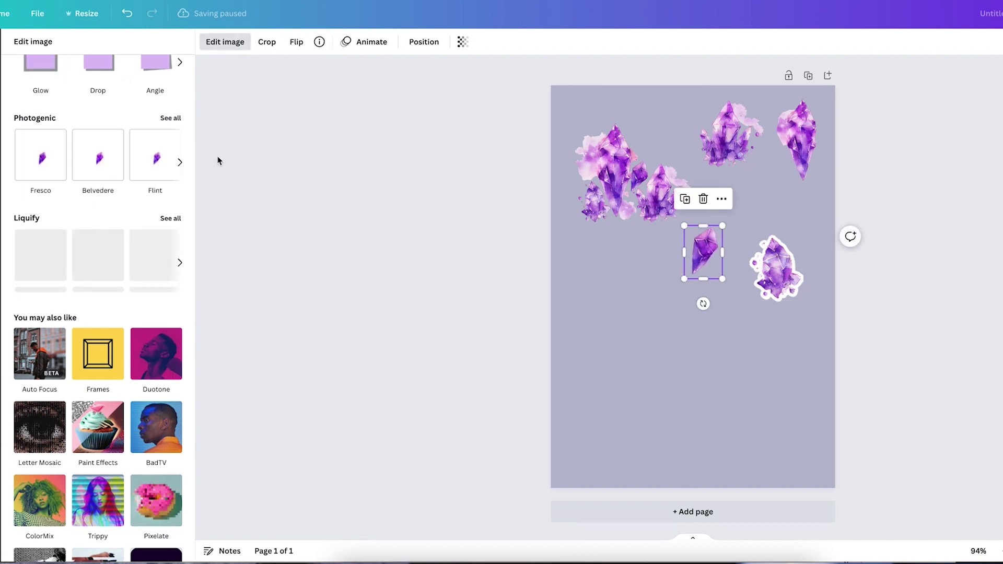
scroll(79, 313, "up", 7)
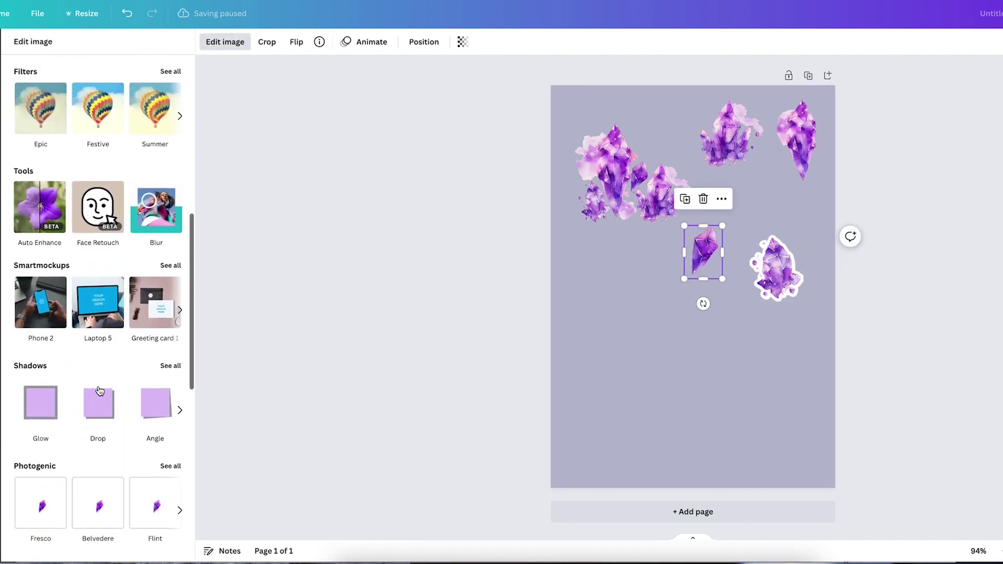
left_click(41, 416)
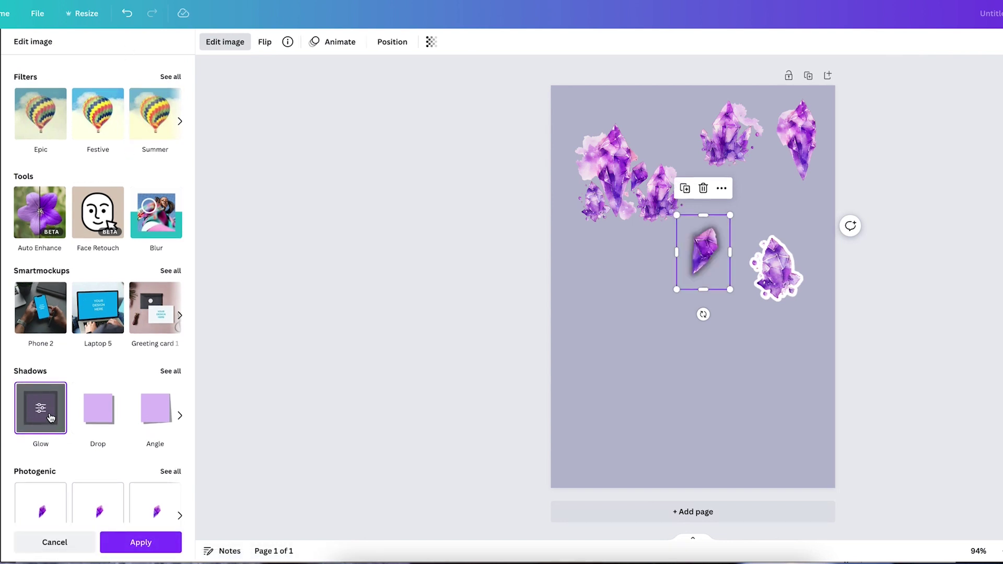
scroll(41, 416, "up", 1)
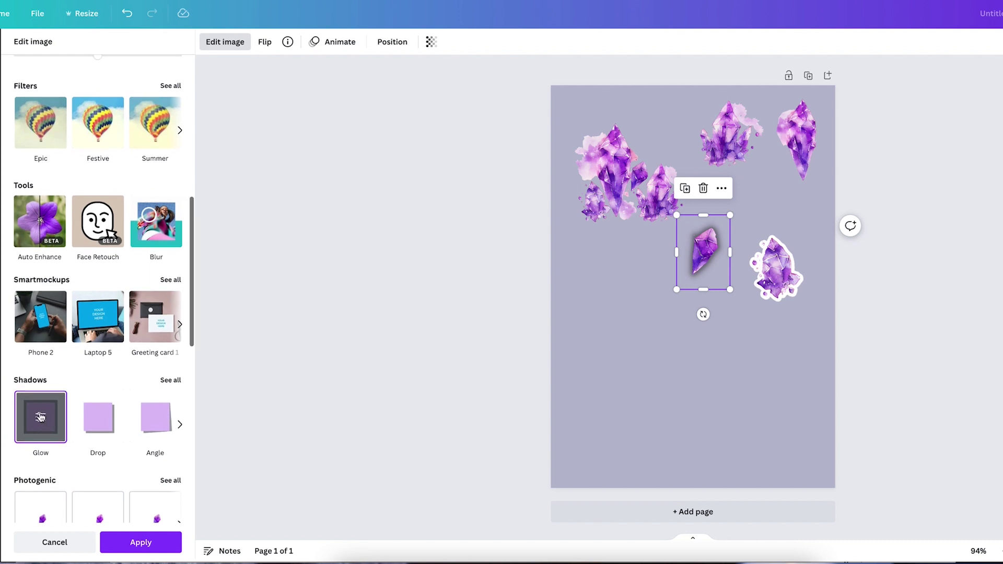
left_click(41, 417)
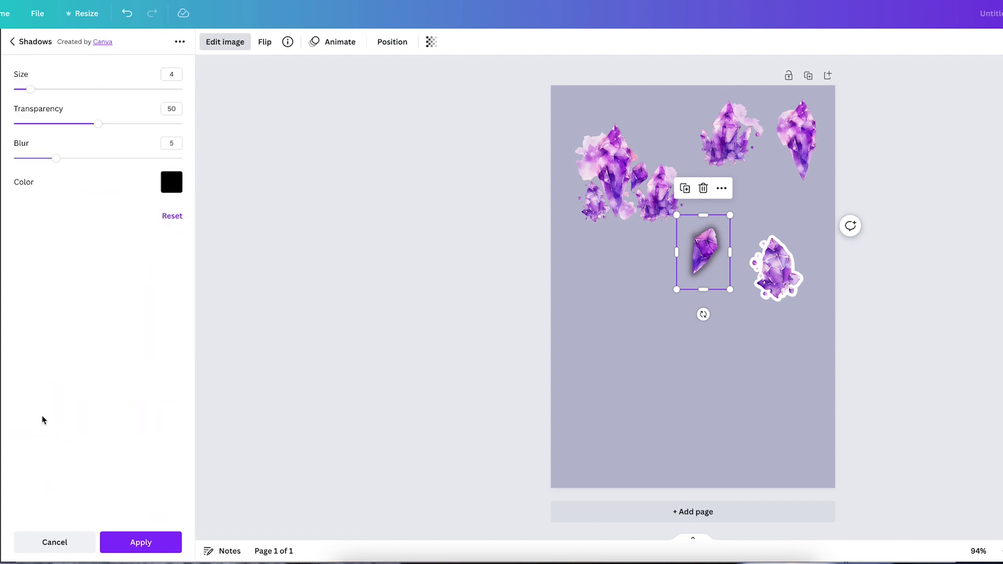
left_click(173, 184)
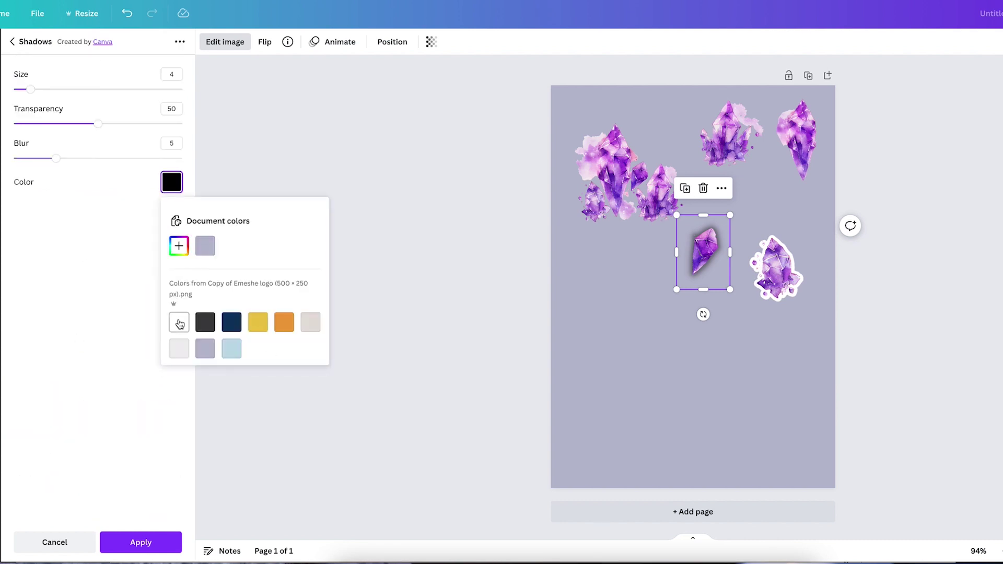
- Set the single crystal's glow transparency to 100 and blur to 0, and increase its size to form a solid outline
left_click_drag(100, 124, 184, 124)
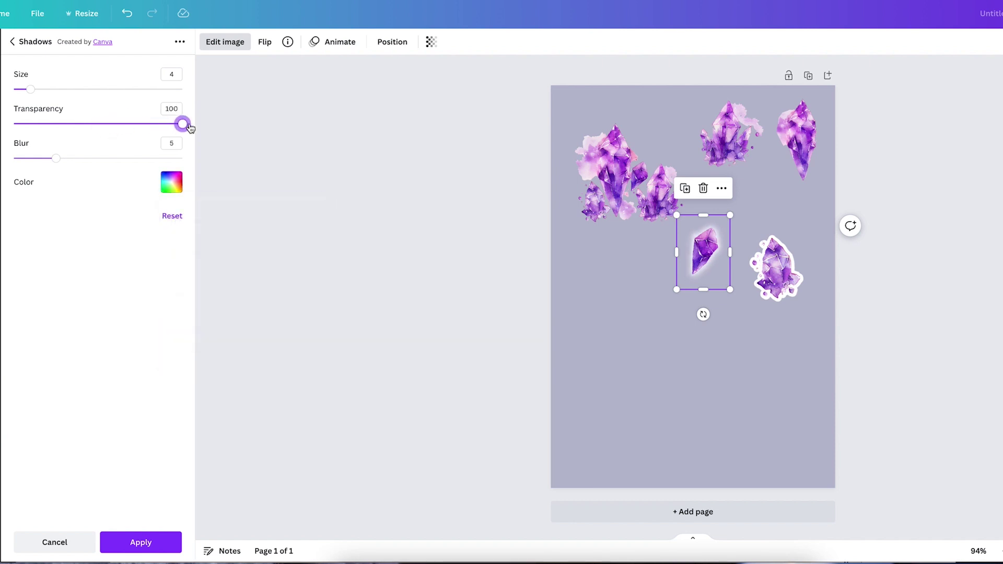
left_click_drag(56, 158, 13, 158)
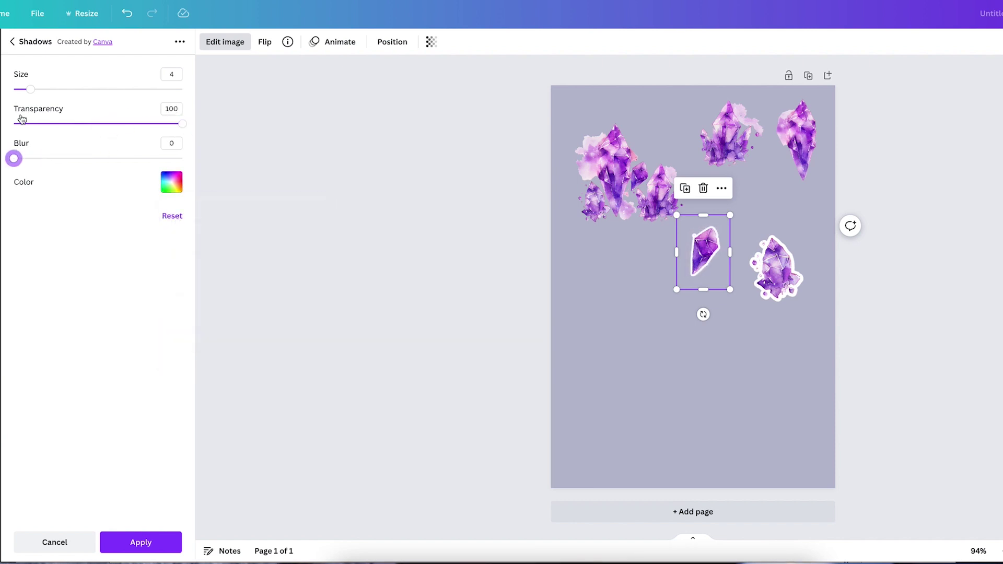
mouse_move(31, 92)
left_mouse_down()
mouse_move(52, 90)
mouse_move(44, 92)
left_mouse_up()
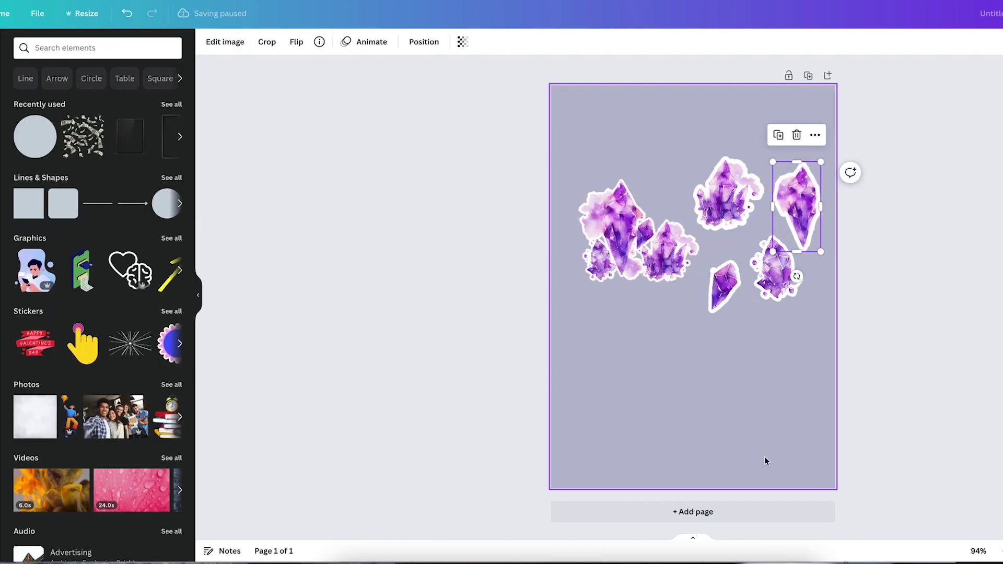
left_click(930, 349)
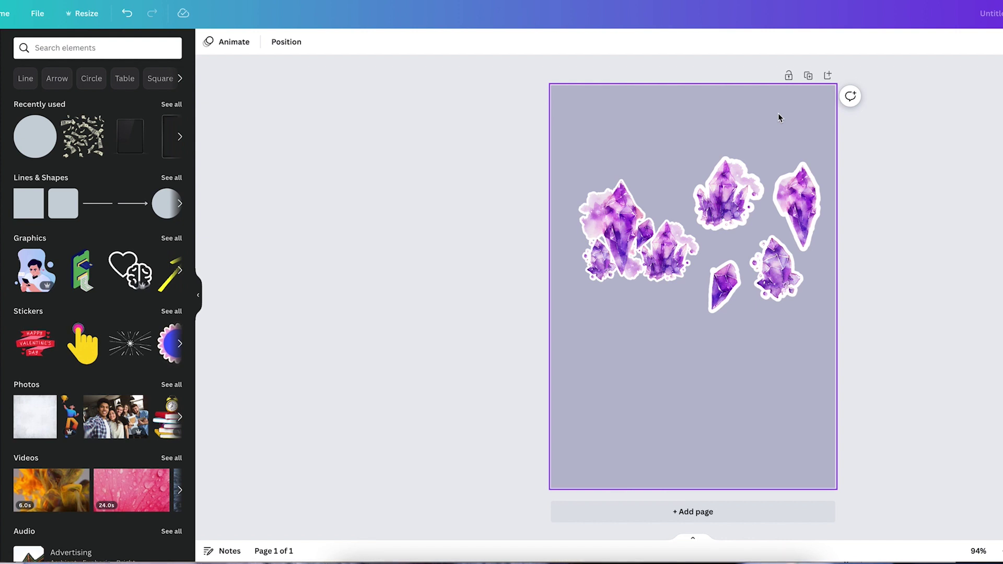
- Change the page background color to white
left_click(778, 115)
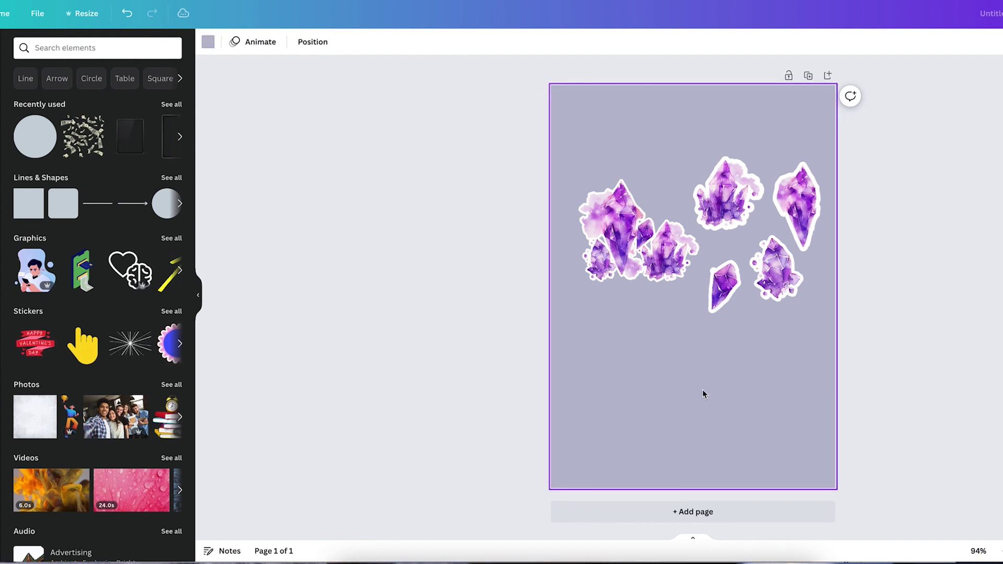
left_click(208, 42)
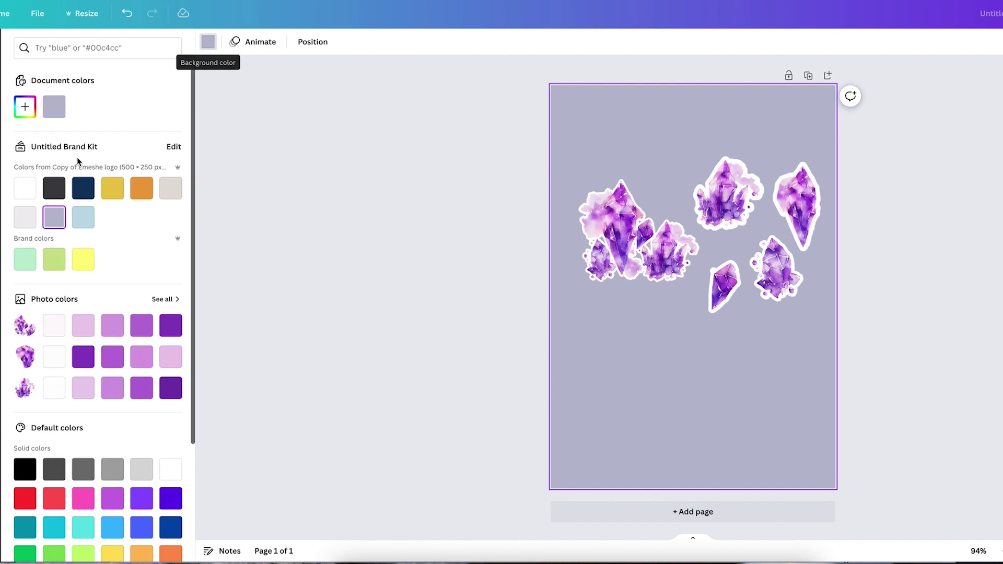
left_click(18, 184)
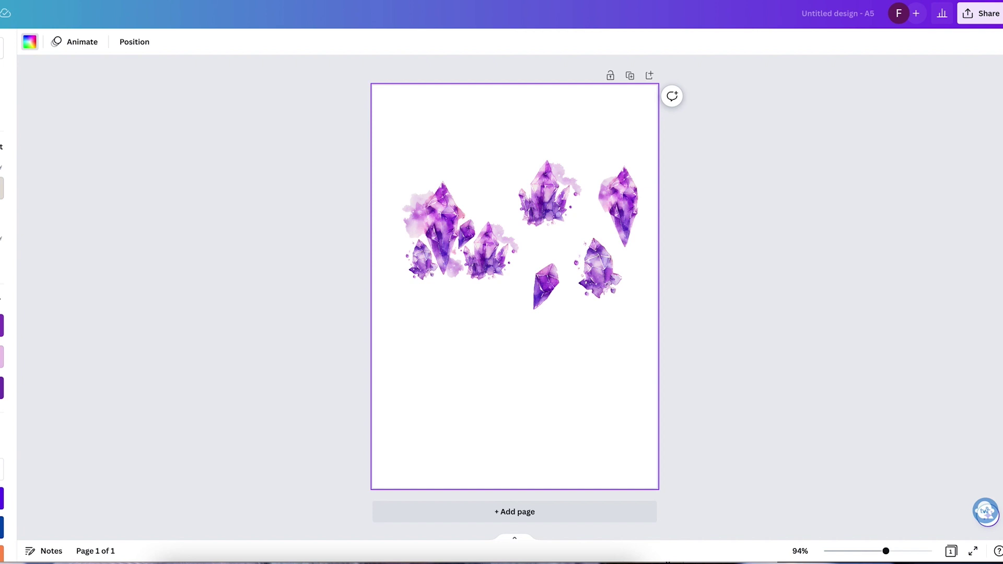
- Duplicate the page and delete every crystal on page 2 except the tall pointed one with the pink wash
left_click(630, 76)
left_click(470, 251)
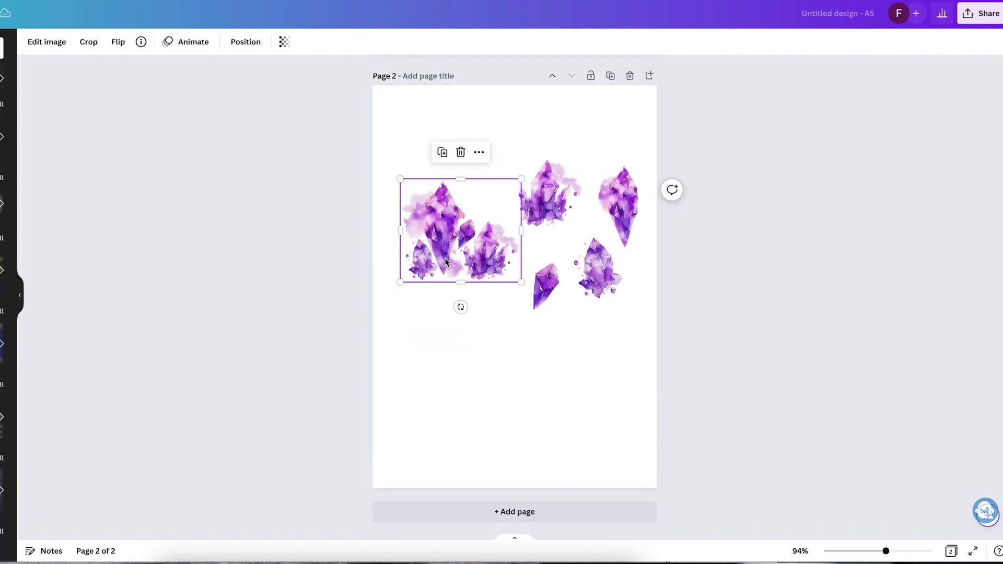
key("Delete")
left_click(551, 203)
key("Delete")
left_click(599, 269)
key("Delete")
left_click(546, 286)
key("Delete")
- Enlarge the remaining crystal on page 2 to about 9.6 by 17.9 and move it to the middle of the page
left_click_drag(631, 200, 498, 196)
left_click_drag(509, 246, 648, 494)
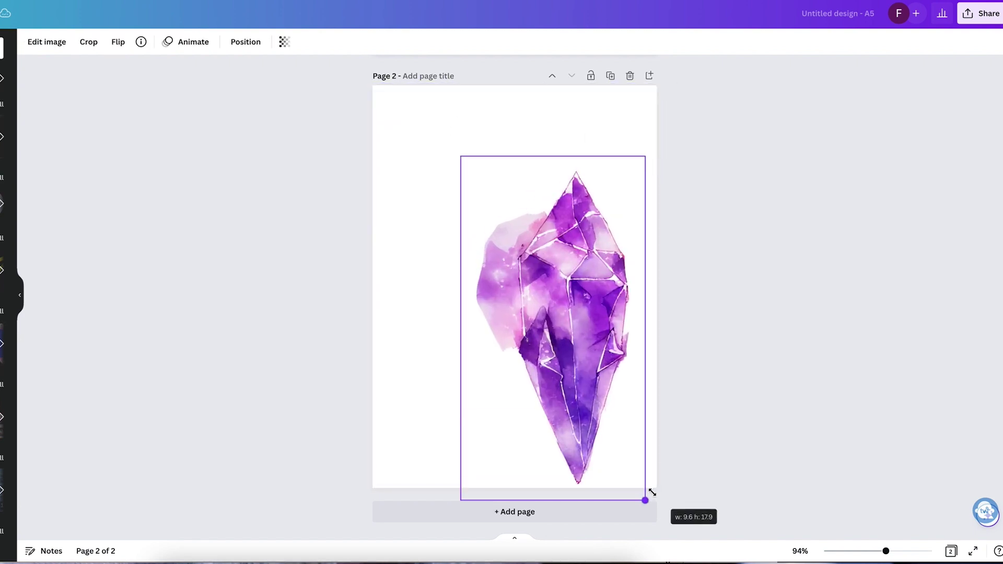
left_click_drag(588, 377, 534, 335)
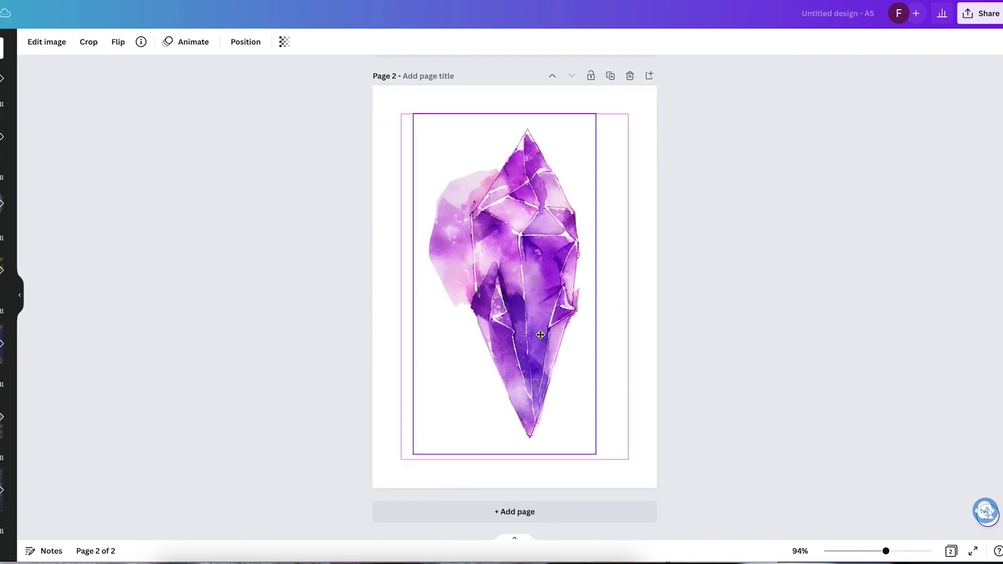
left_click(826, 326)
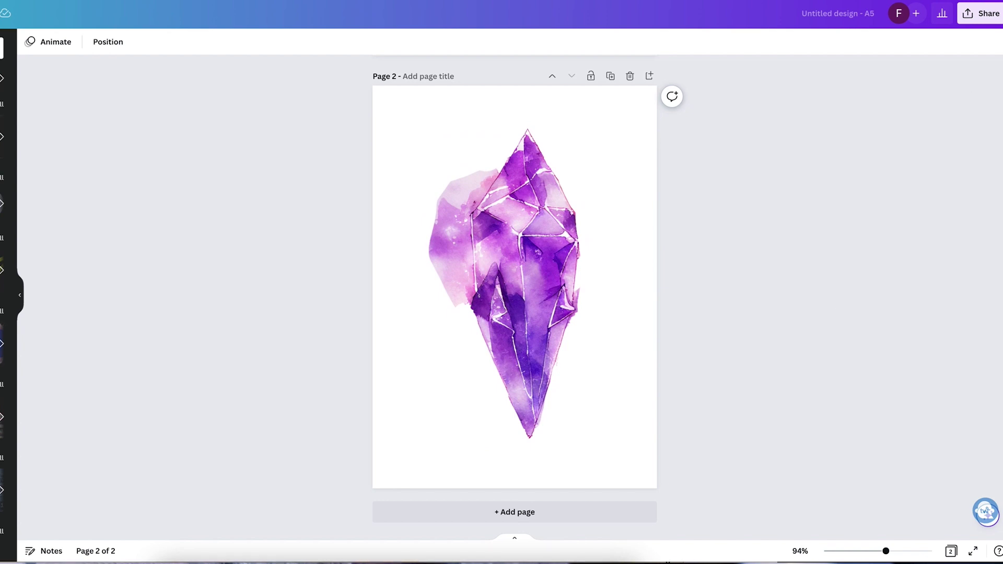
- Set up the design's download as a PNG with a transparent background
left_click(982, 13)
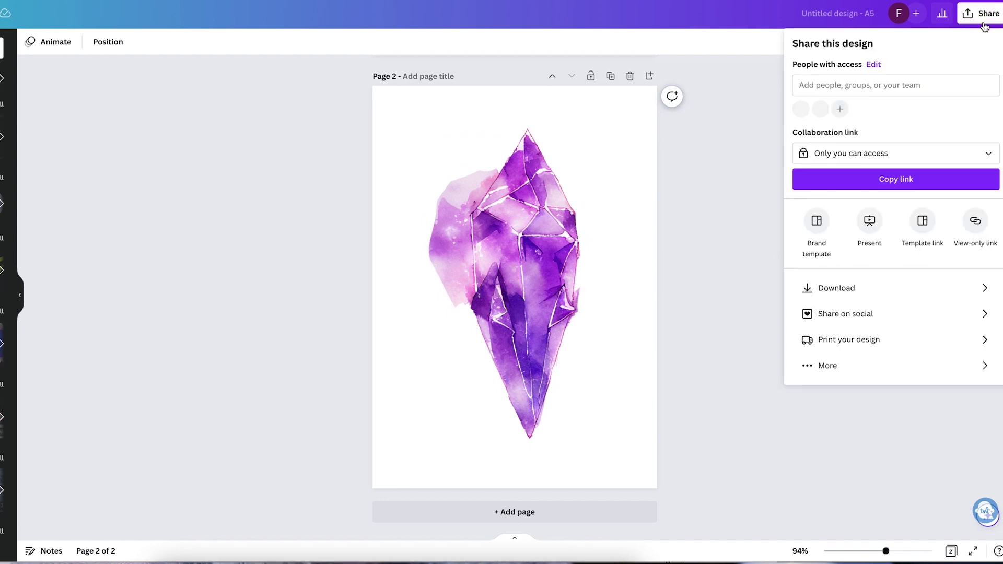
left_click(859, 288)
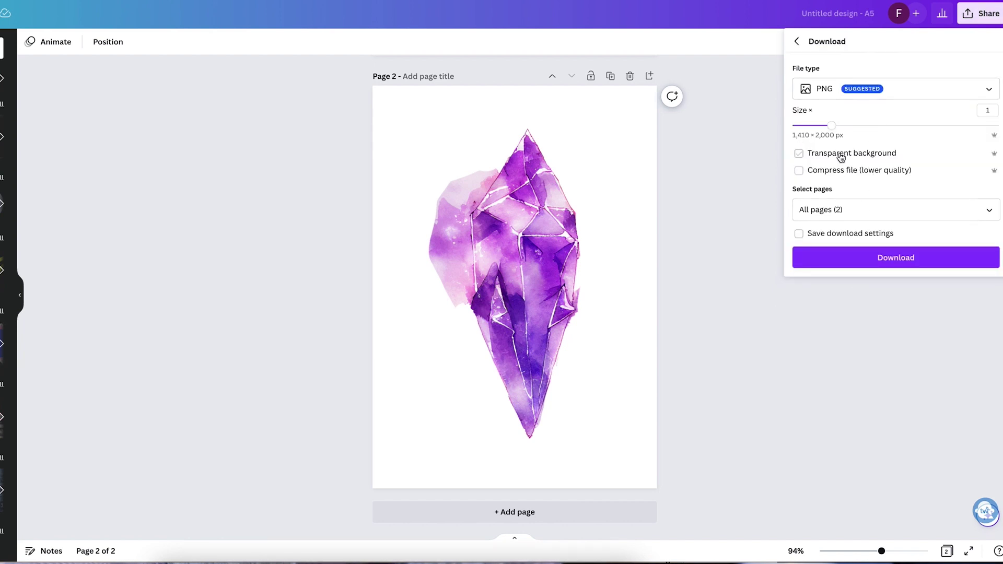
left_click(799, 154)
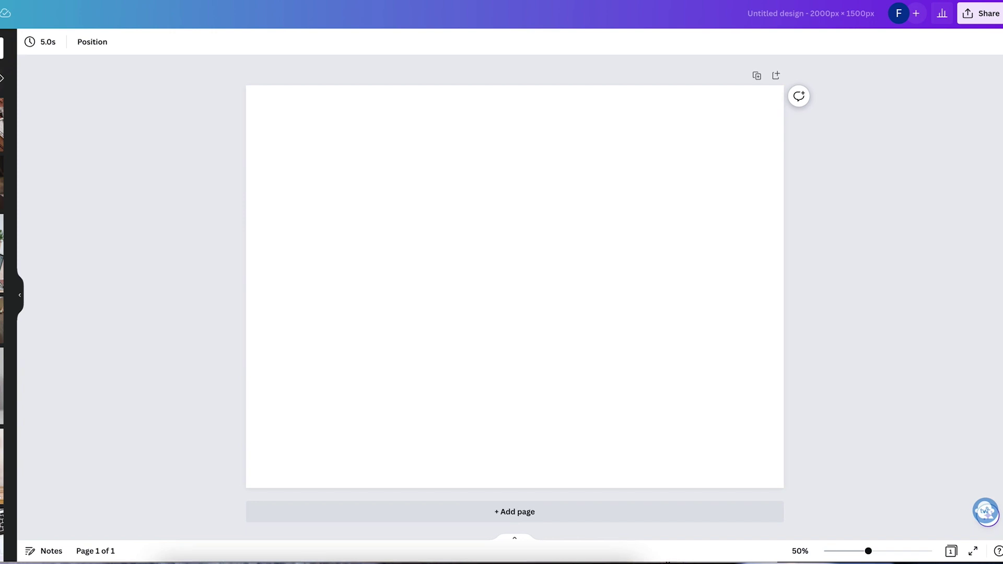
- Enlarge and position the desk photo with laptop and notepad so it covers the whole 2000 × 1500 px page
left_click_drag(715, 428, 862, 517)
left_click_drag(684, 416, 648, 416)
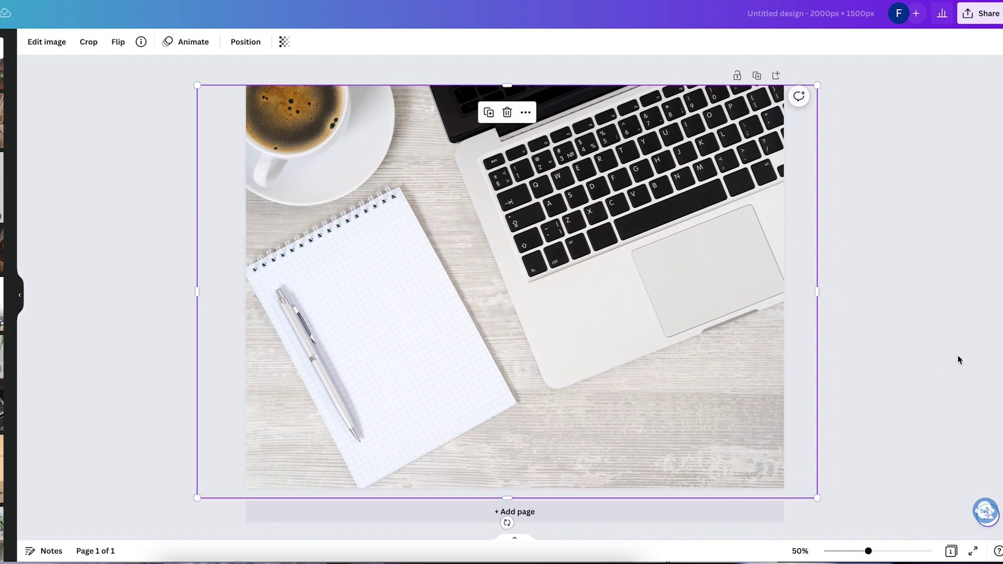
- Add the outlined crystal sticker to the desk photo, scale it down and place it on the laptop beside the trackpad
left_click_drag(8, 219, 665, 177)
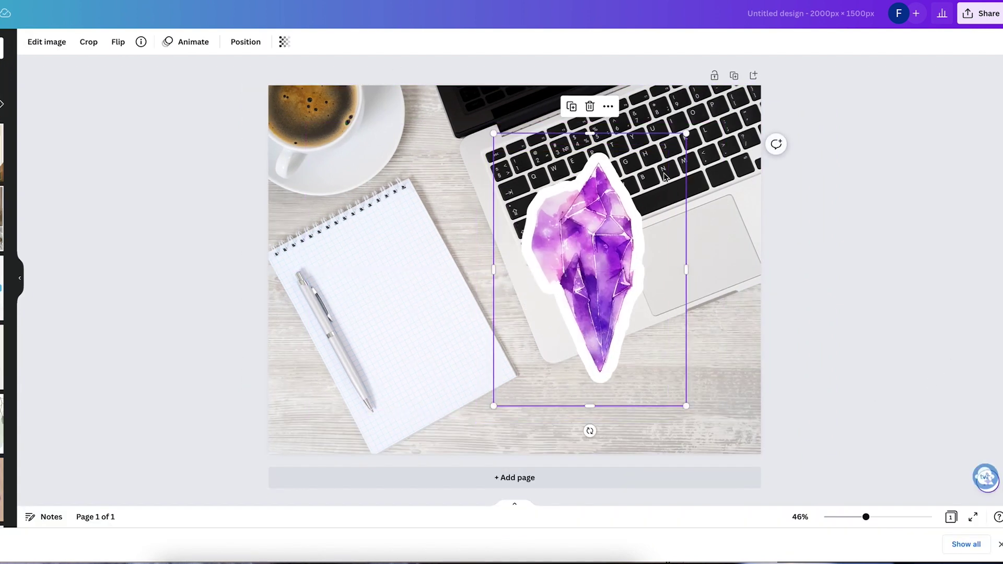
left_click_drag(686, 133, 560, 341)
left_click_drag(524, 363, 580, 302)
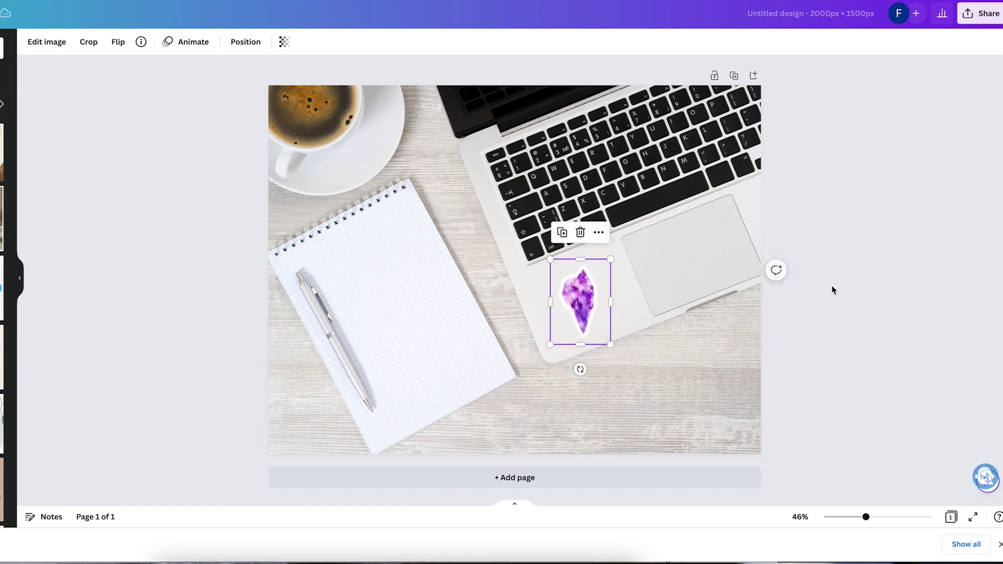
left_click(860, 276)
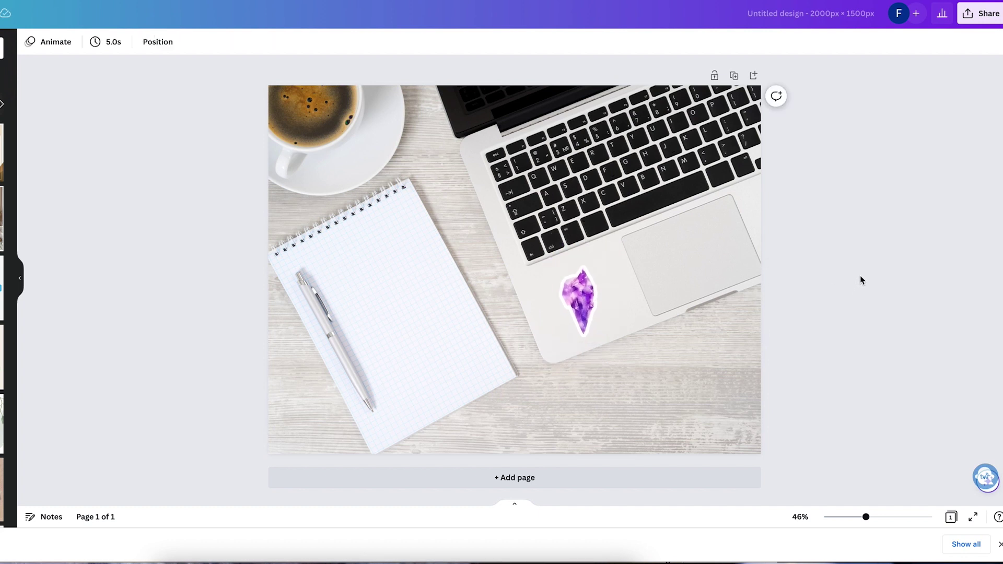